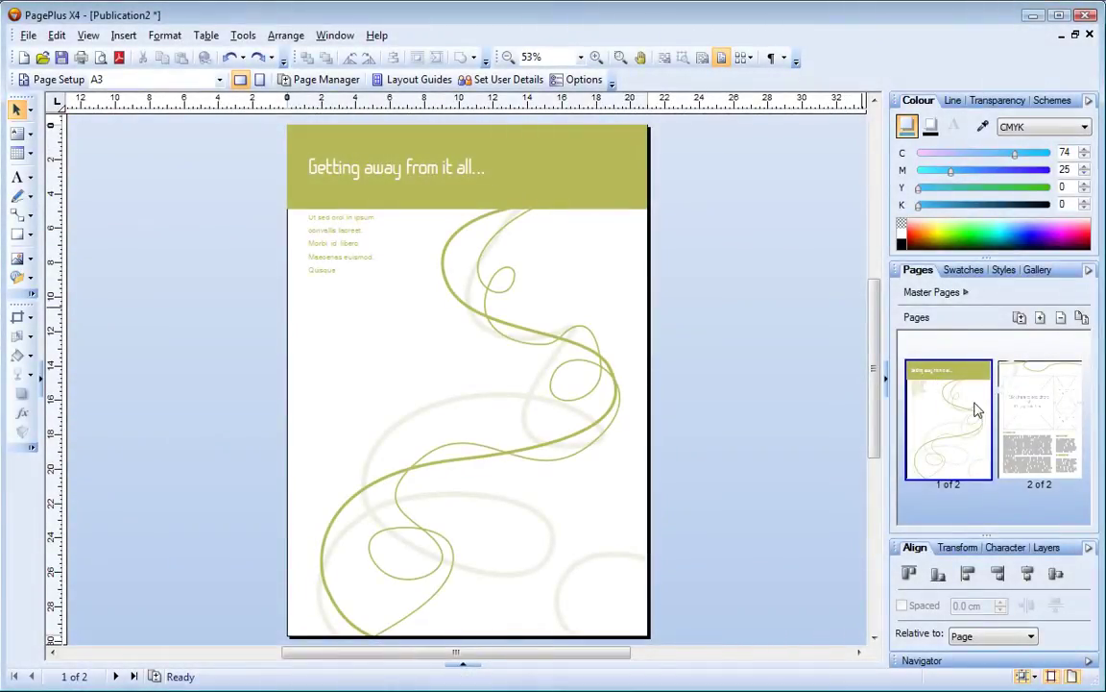
Step: Switch to page 2 of the brochure, briefly showing and then hiding the Media Bar
left_click(1025, 429)
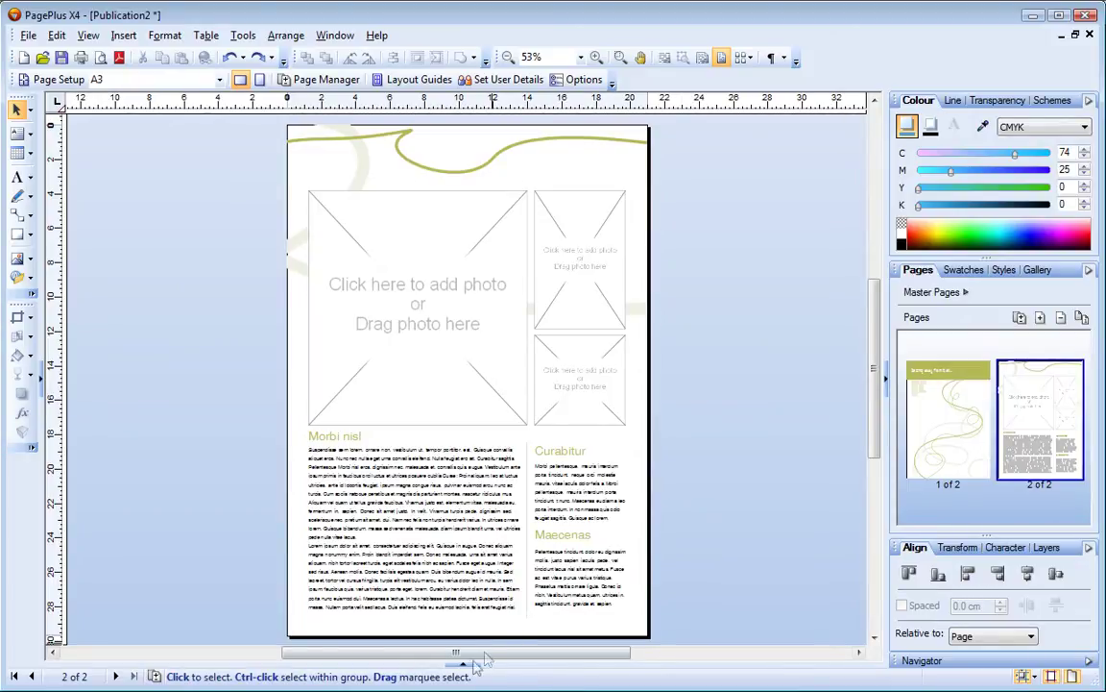
left_click(463, 663)
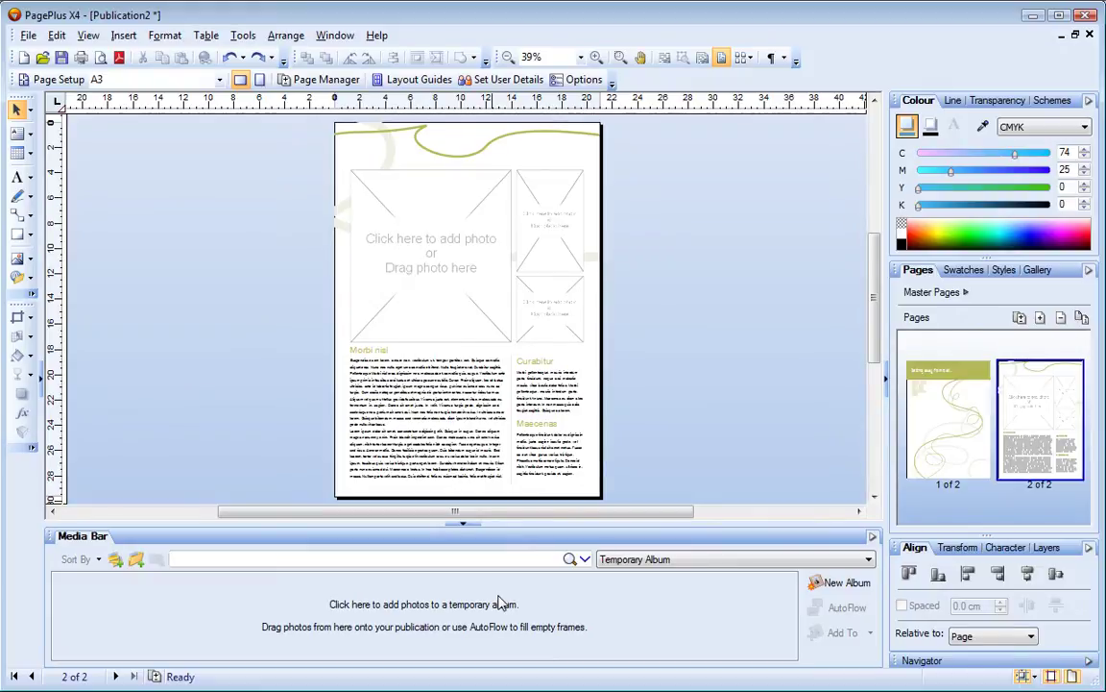
left_click(465, 530)
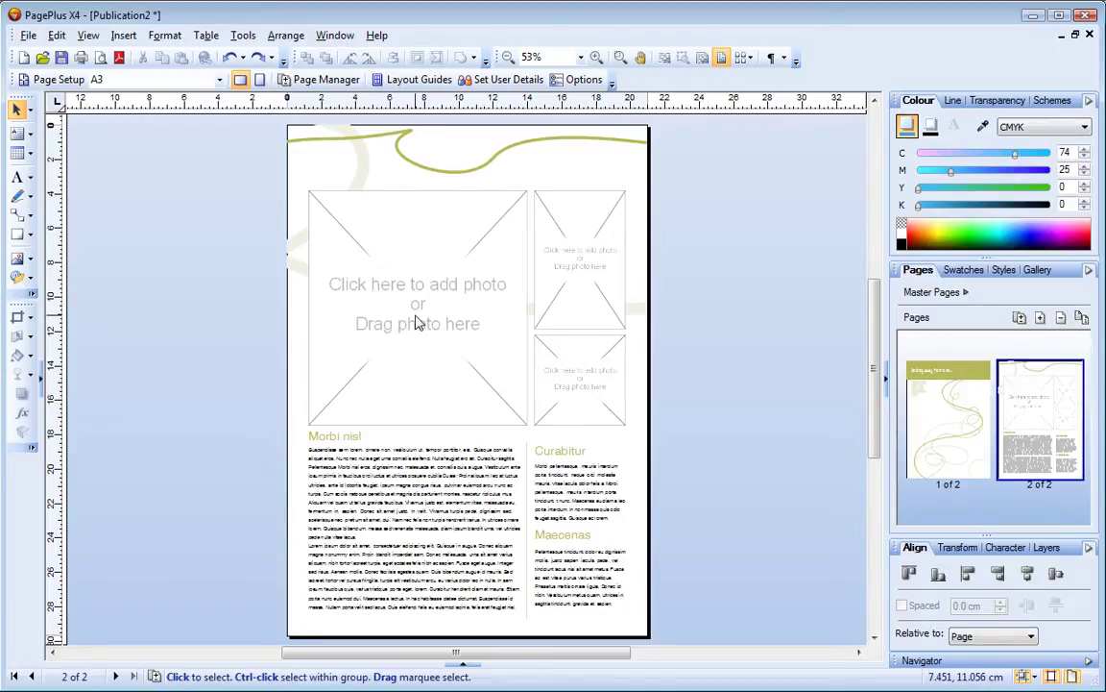
Step: Embed 34590800.jpg, the forest family photo, into page 2's large picture frame
left_click(417, 322)
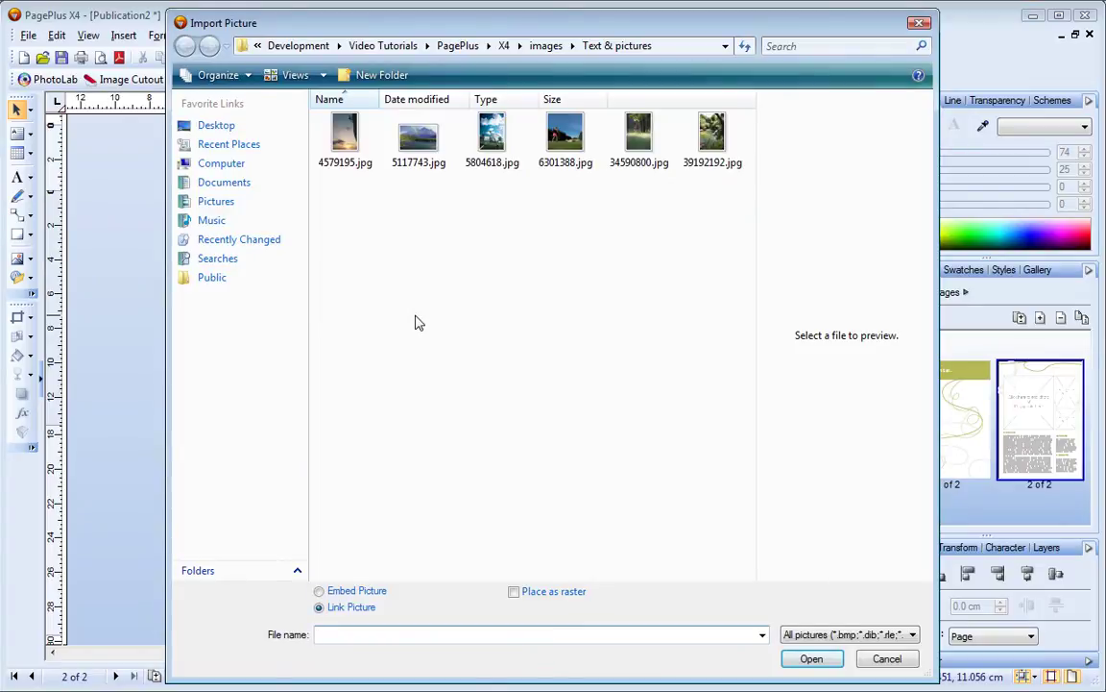
left_click(638, 139)
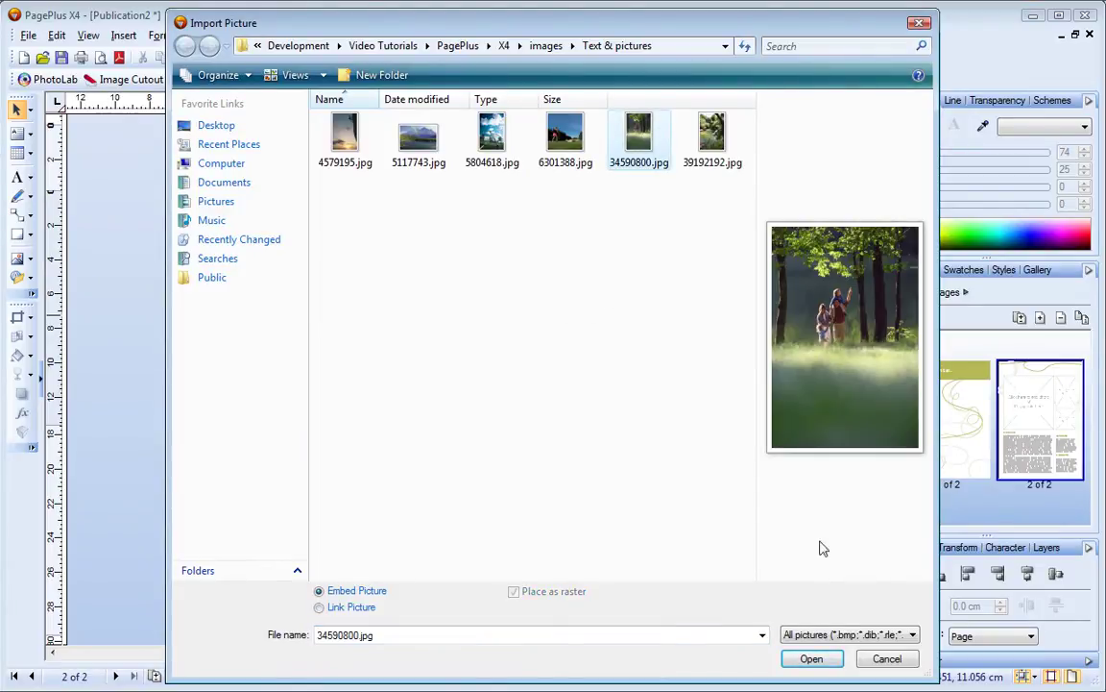
left_click(812, 659)
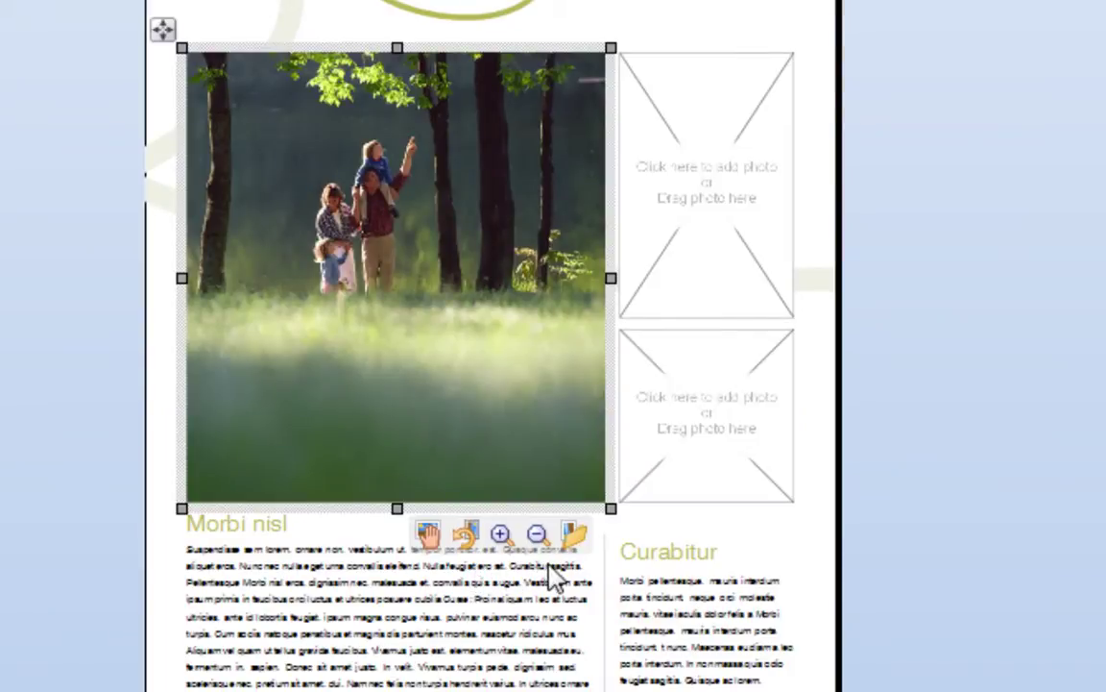
Step: Zoom the forest photo in and out within its frame, then pan it downward
left_click(501, 536)
left_click(500, 536)
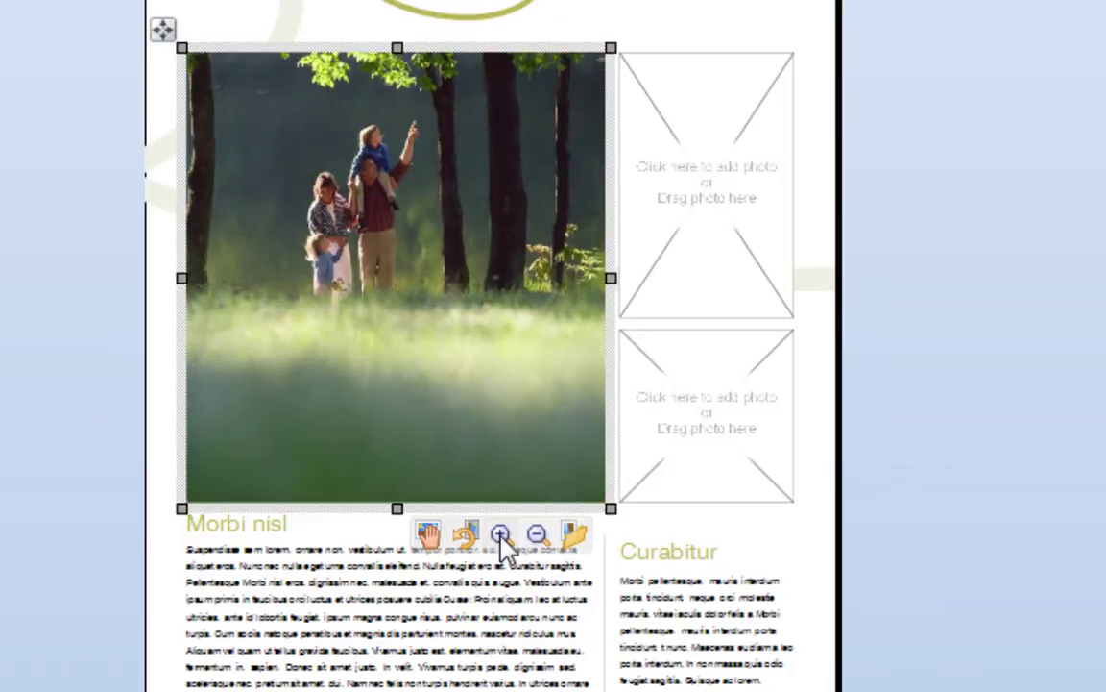
left_click(501, 536)
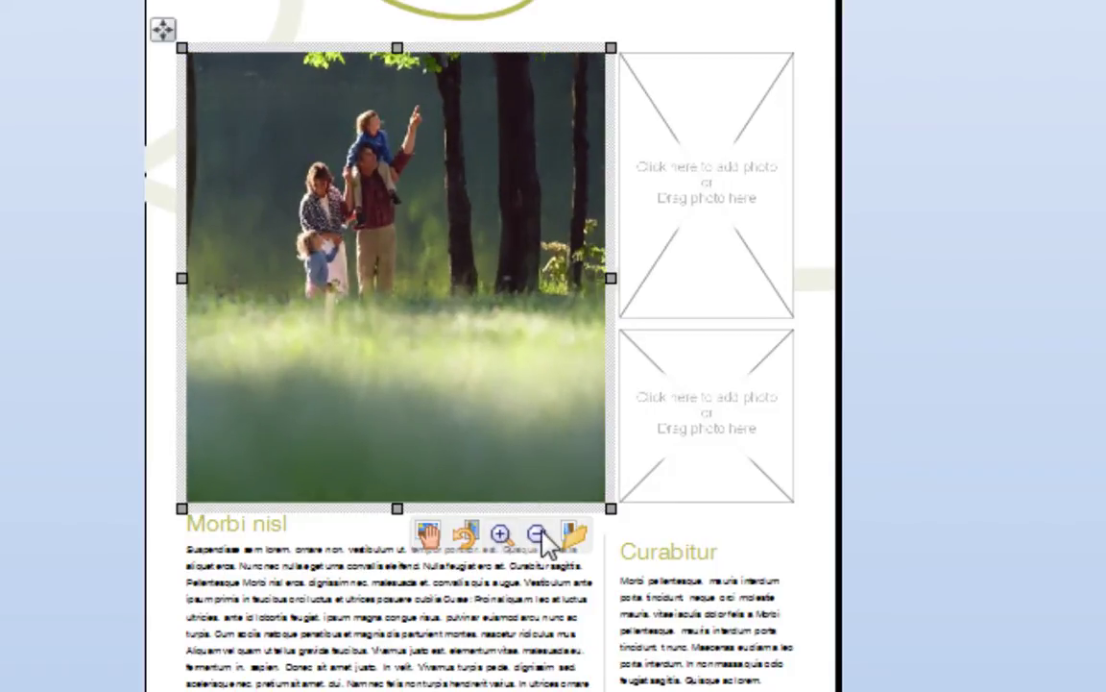
left_click(540, 535)
left_click(540, 535)
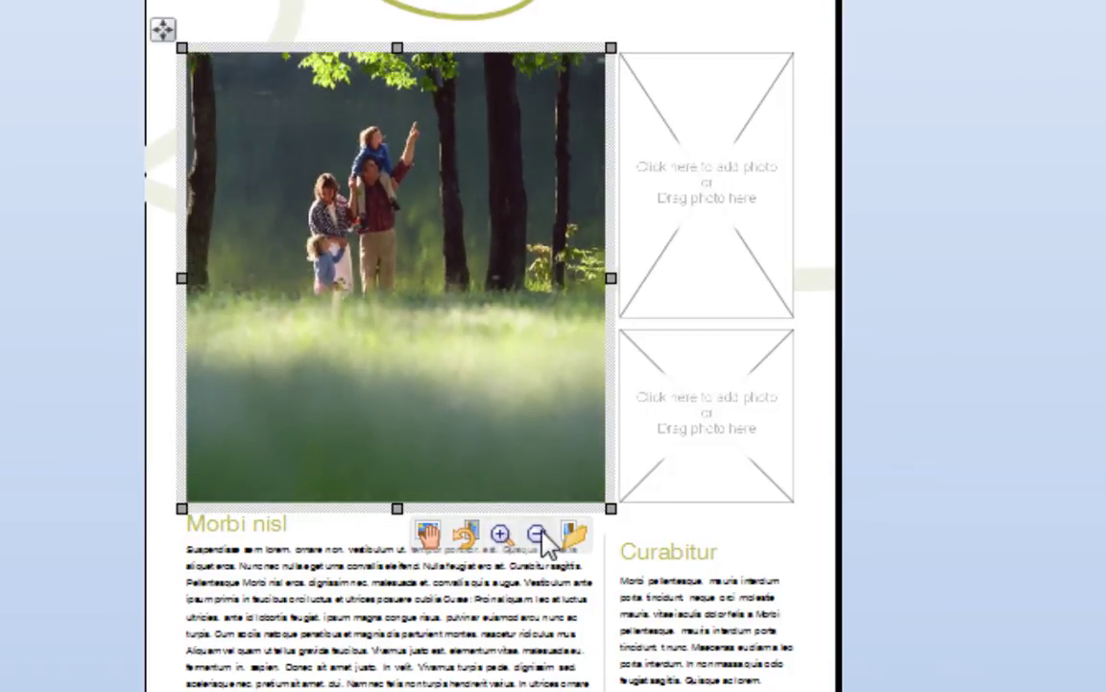
left_click(429, 535)
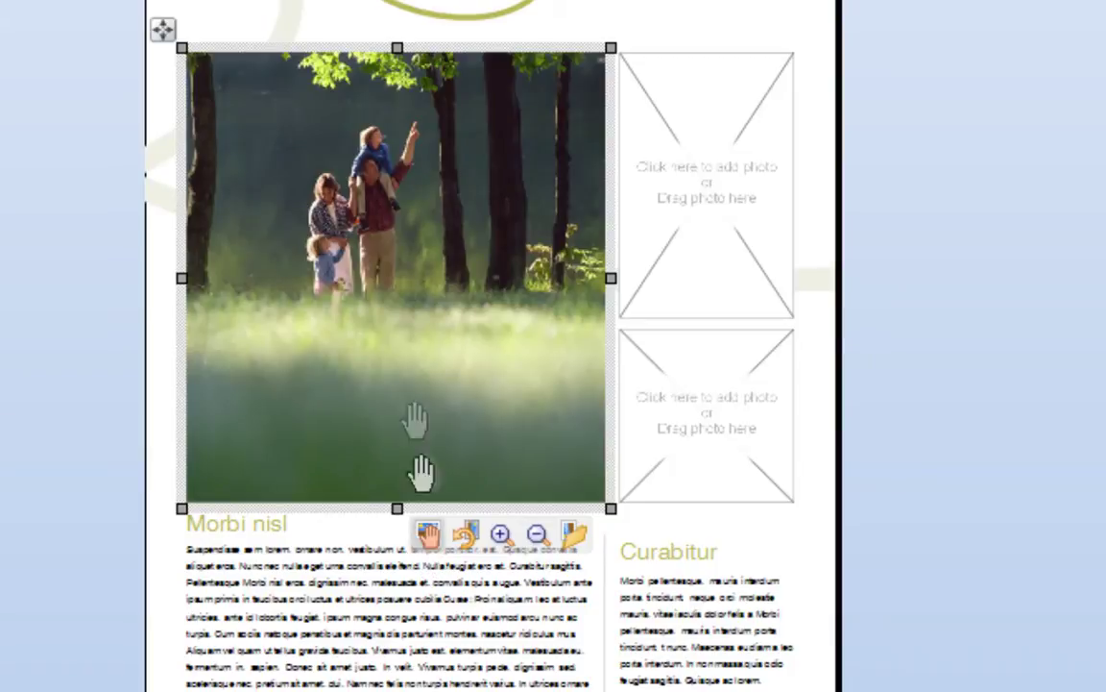
mouse_move(402, 383)
left_mouse_down()
mouse_move(404, 432)
mouse_move(373, 436)
left_mouse_up()
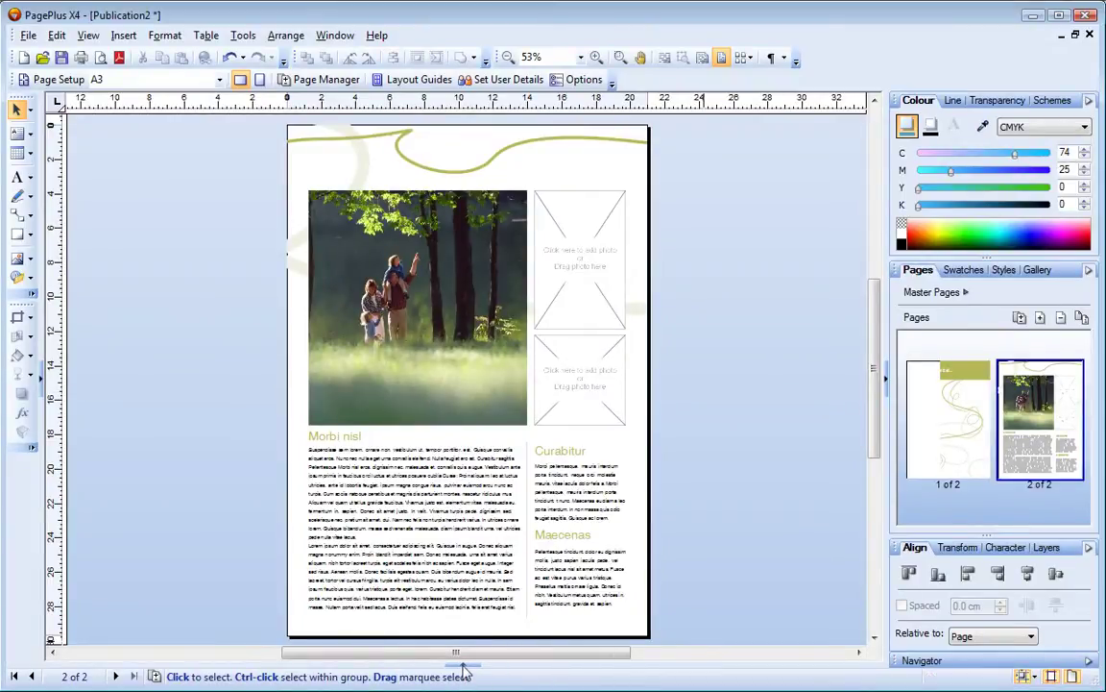
Step: Import all six photos from the pictures folder into a temporary Media Bar album
left_click(462, 664)
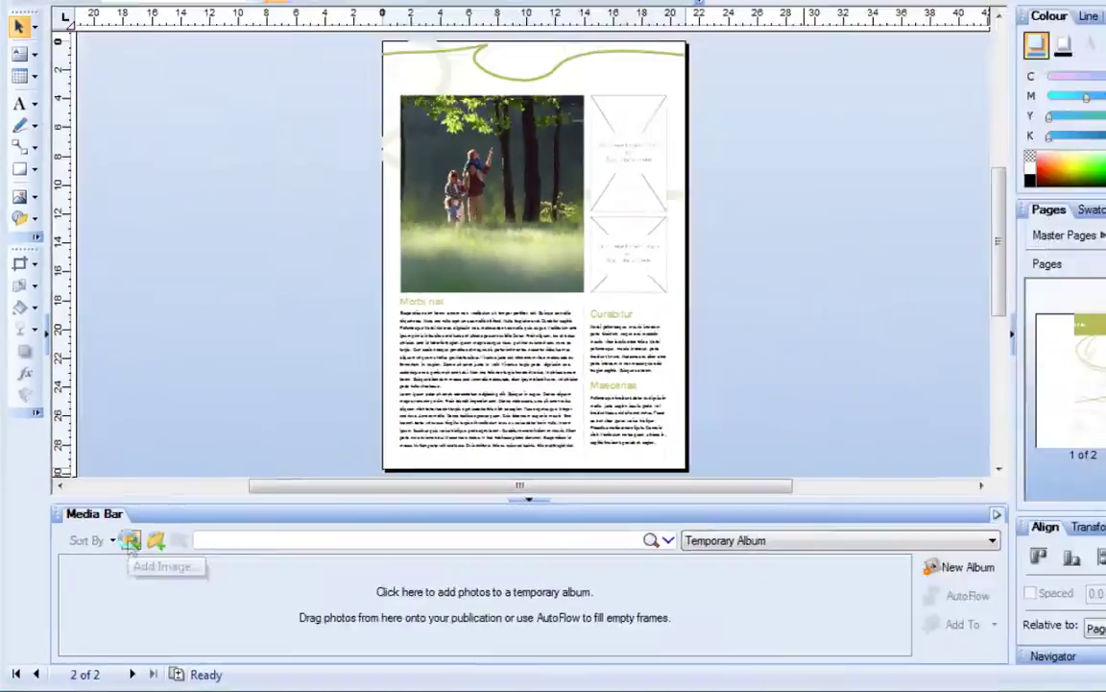
left_click(130, 541)
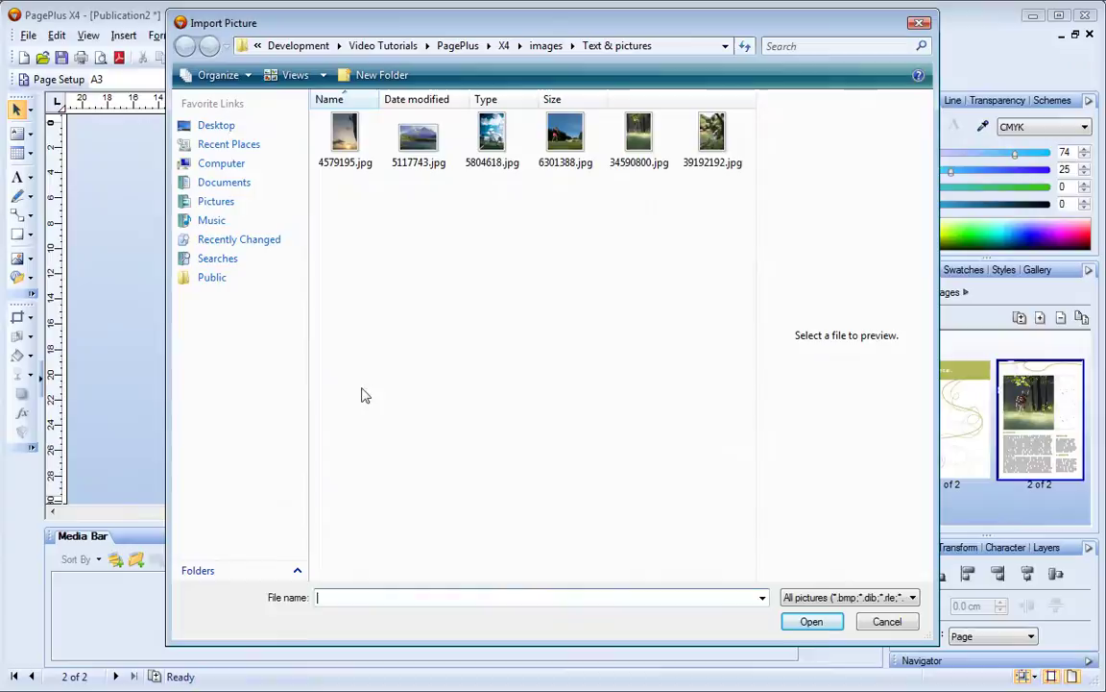
left_click(345, 154)
left_click(713, 139, "shift")
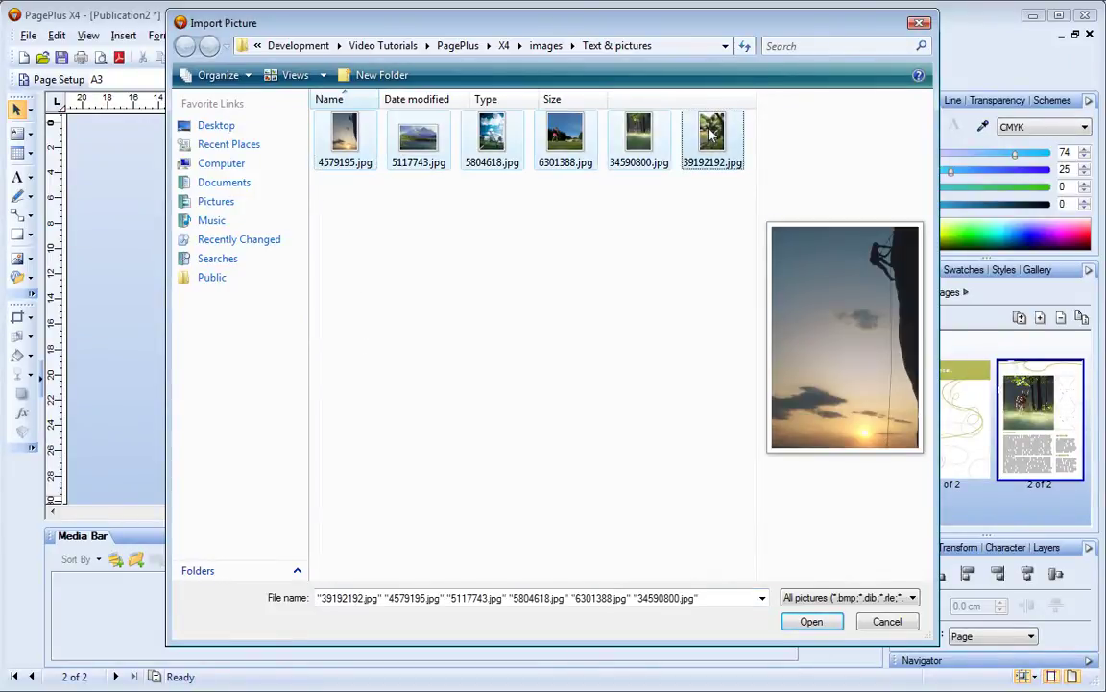
left_click(814, 623)
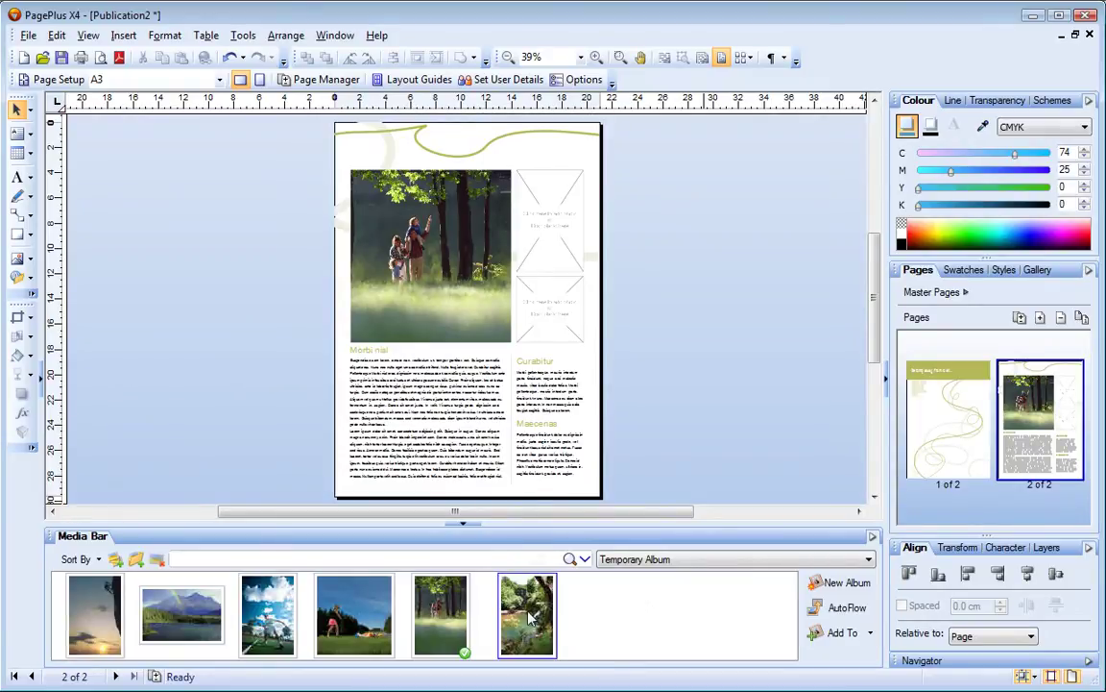
Step: Fill the top-right frame with the climber-at-sunset photo and the lower-right with the lawn photo
left_click_drag(527, 615, 547, 226)
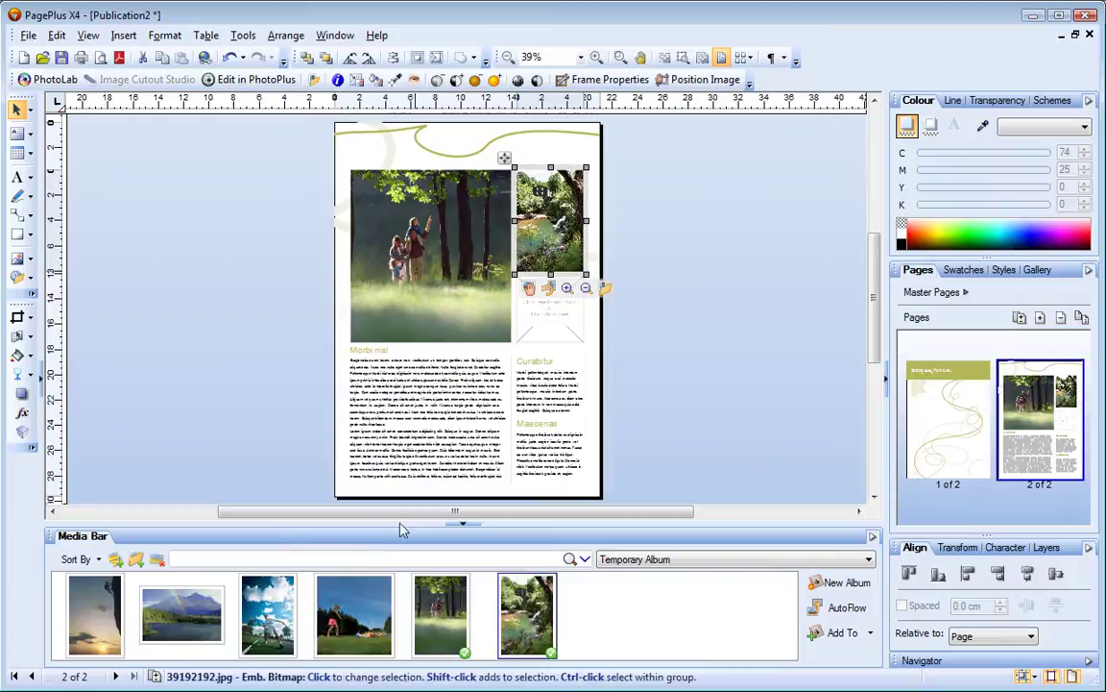
left_click_drag(354, 615, 552, 341)
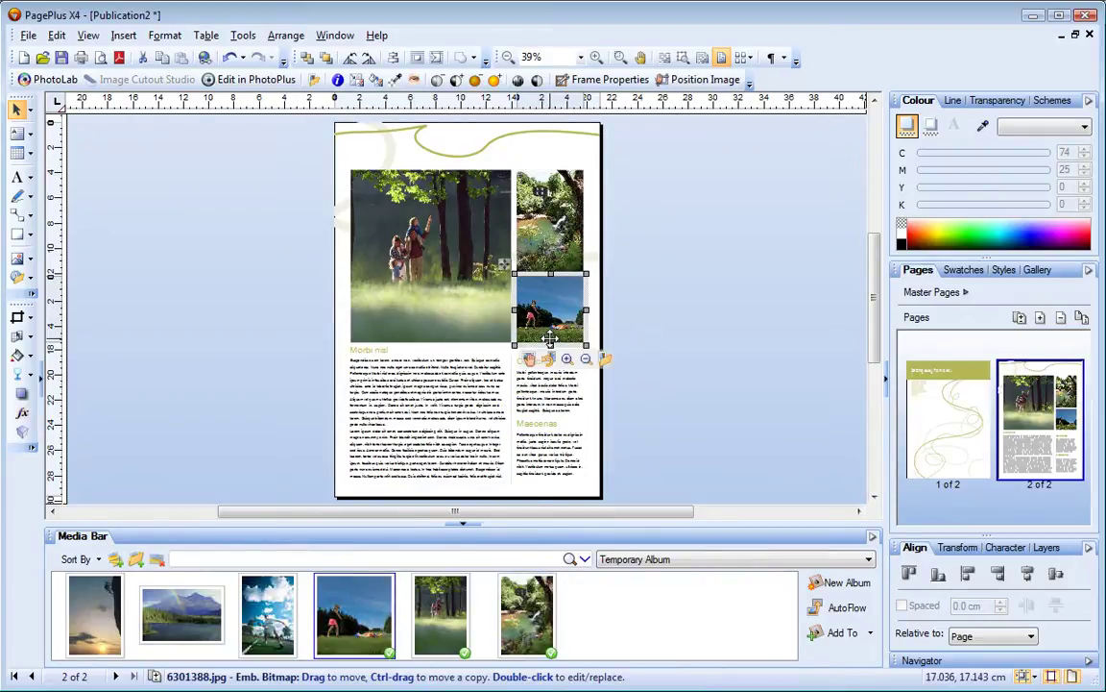
left_click(672, 264)
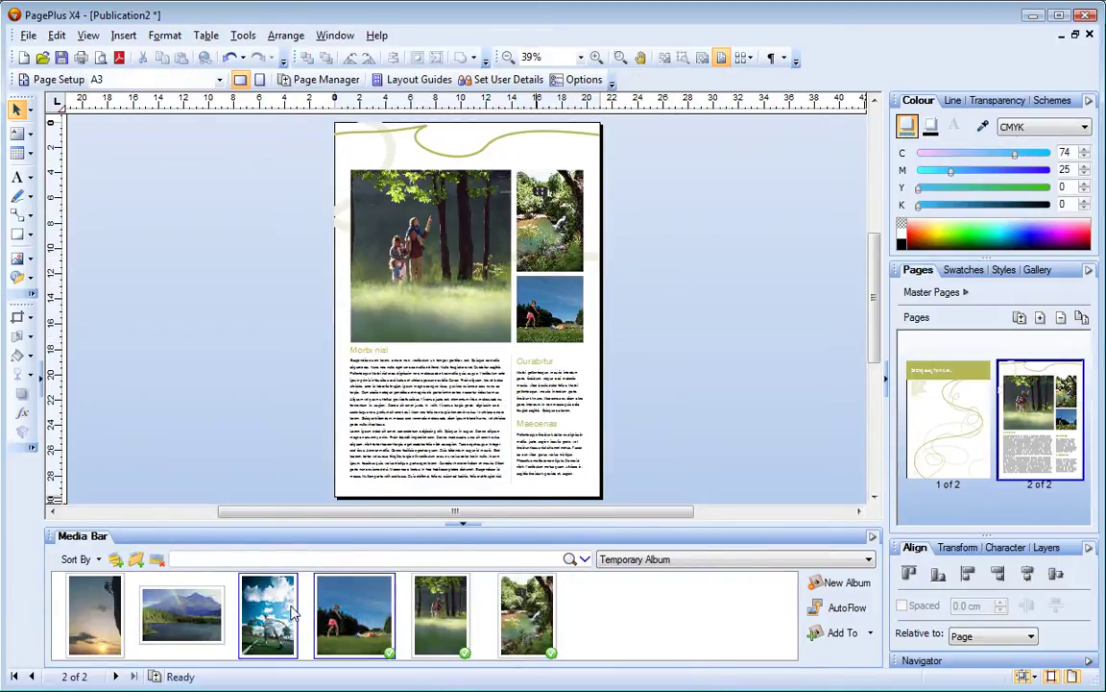
left_click_drag(95, 614, 560, 229)
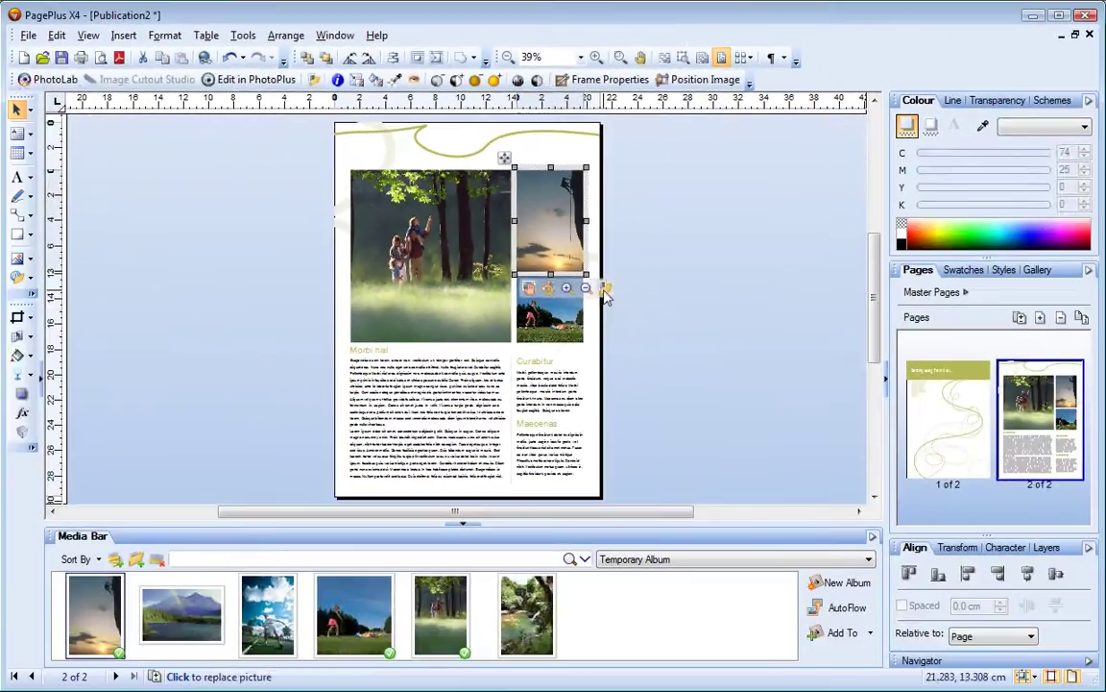
left_click(624, 499)
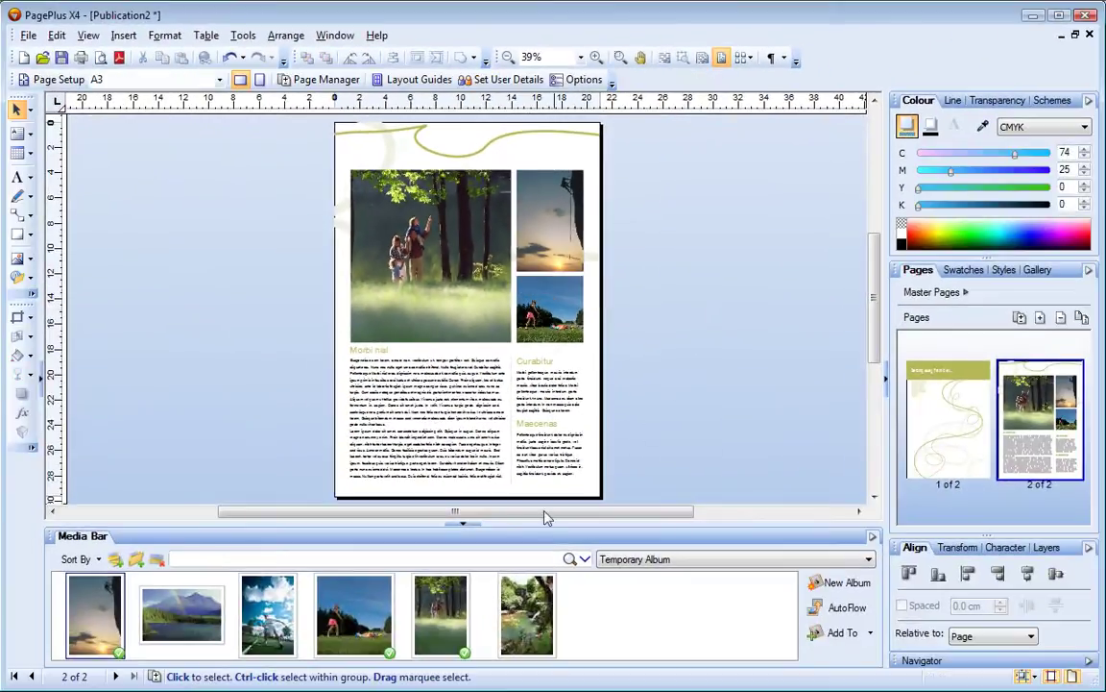
left_click(464, 526)
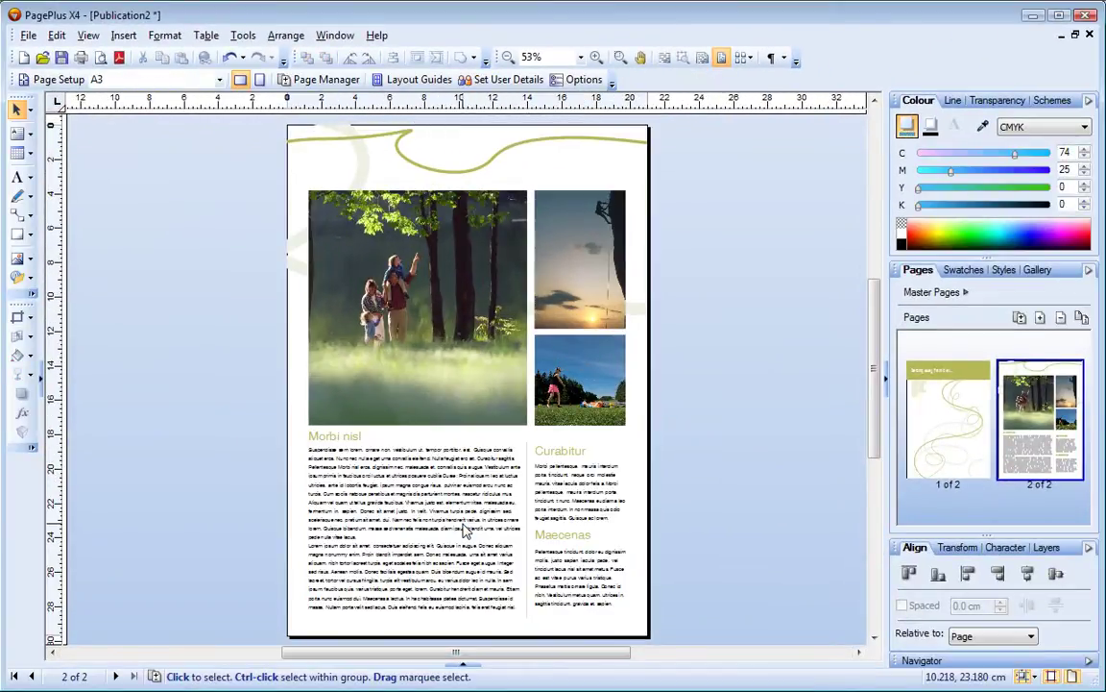
Step: On the cover page, delete the swirls and text below the title
left_click(948, 437)
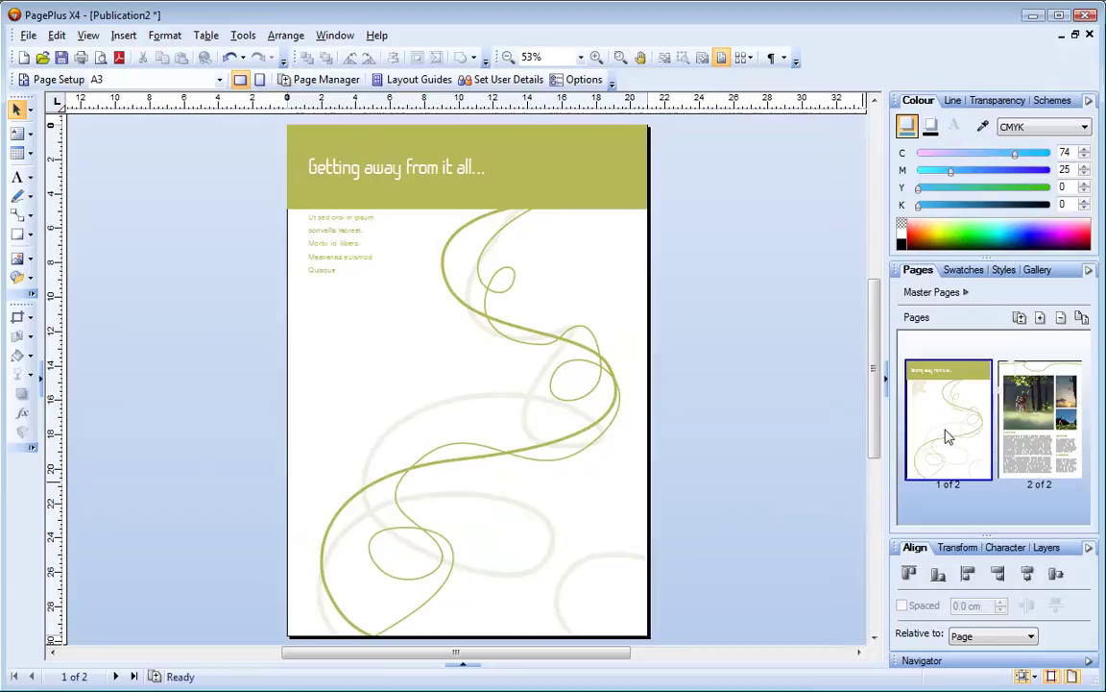
mouse_move(242, 180)
left_mouse_down()
mouse_move(708, 586)
mouse_move(726, 658)
left_mouse_up()
key("Delete")
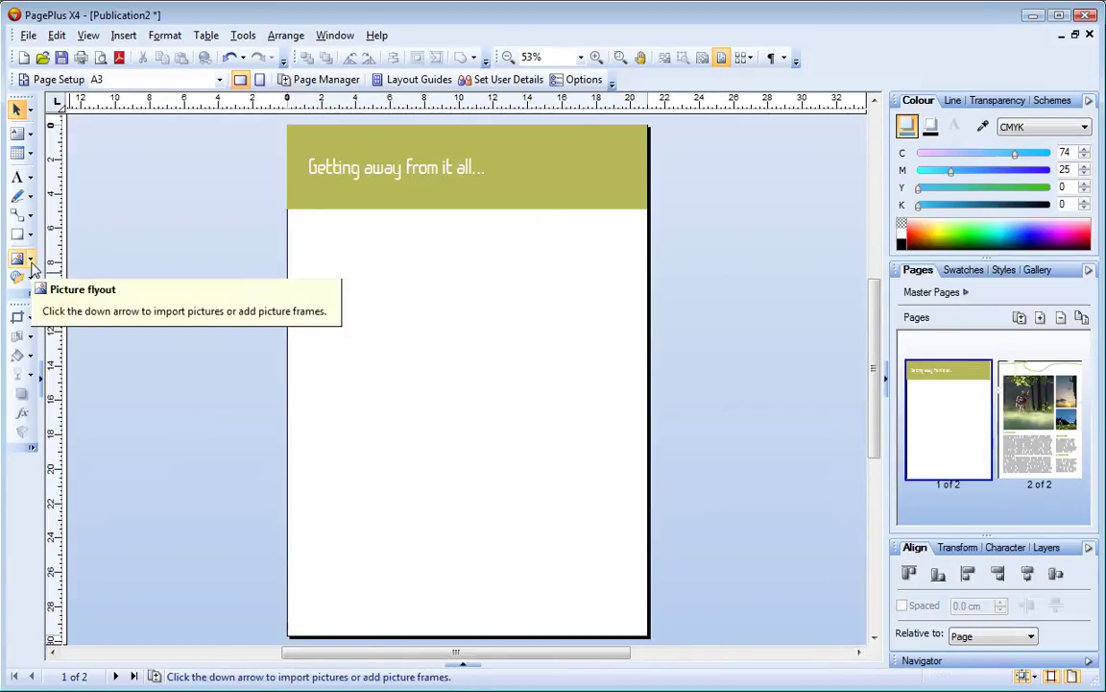
Step: Draw a rectangular picture frame filling the page beneath the title banner
left_click(31, 261)
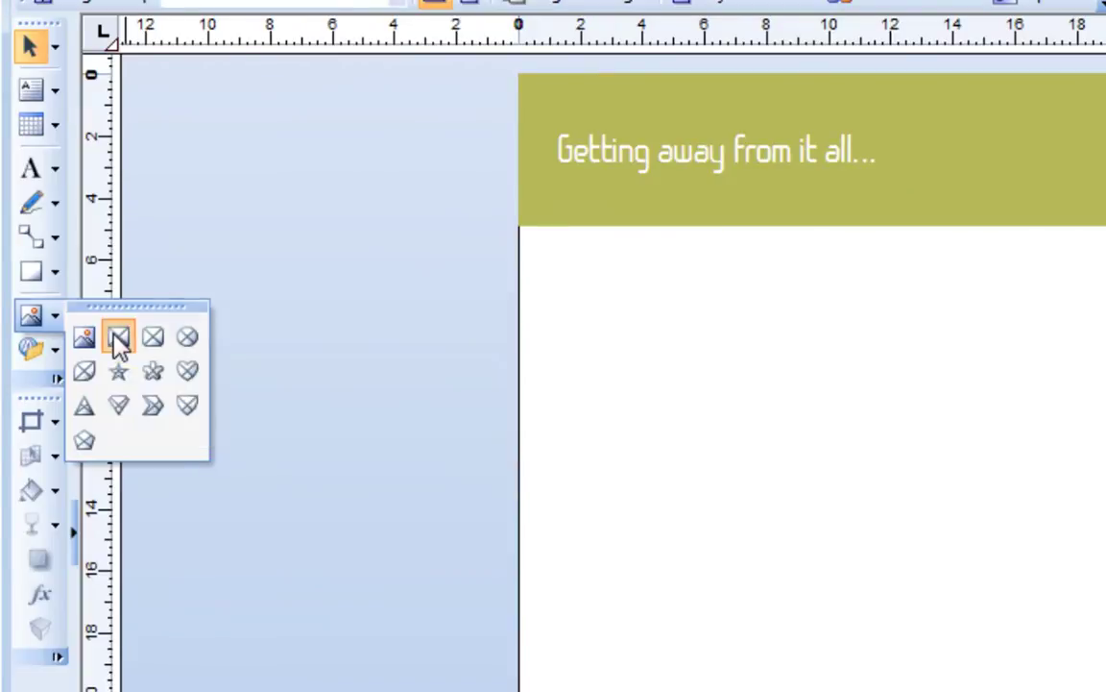
left_click(119, 338)
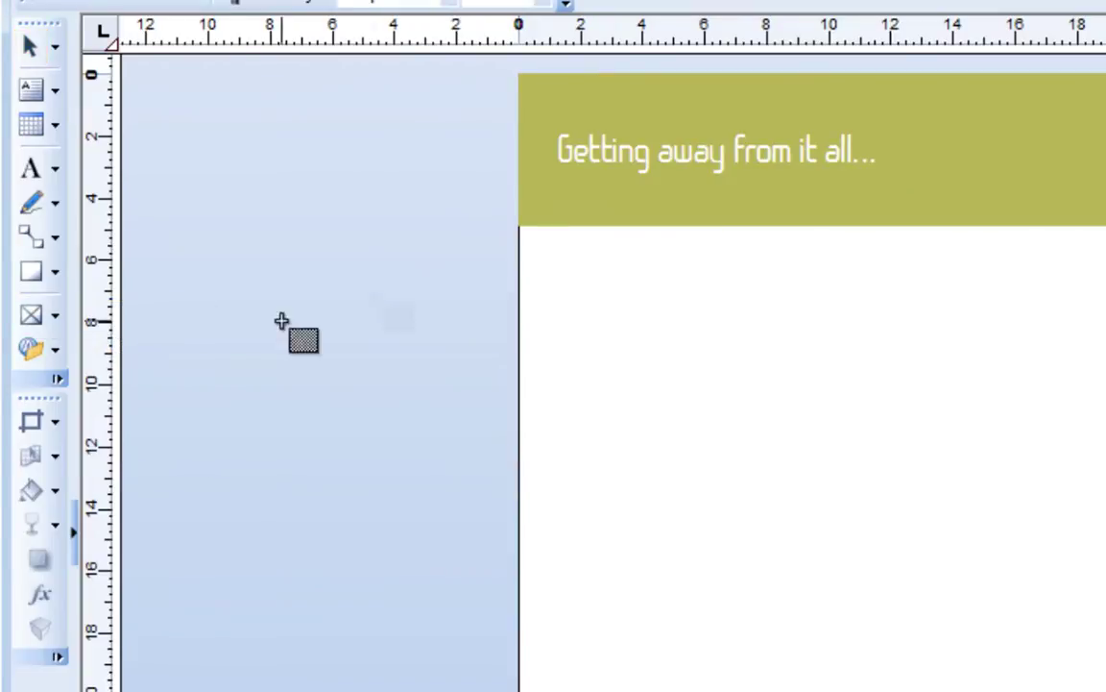
left_click_drag(510, 224, 647, 636)
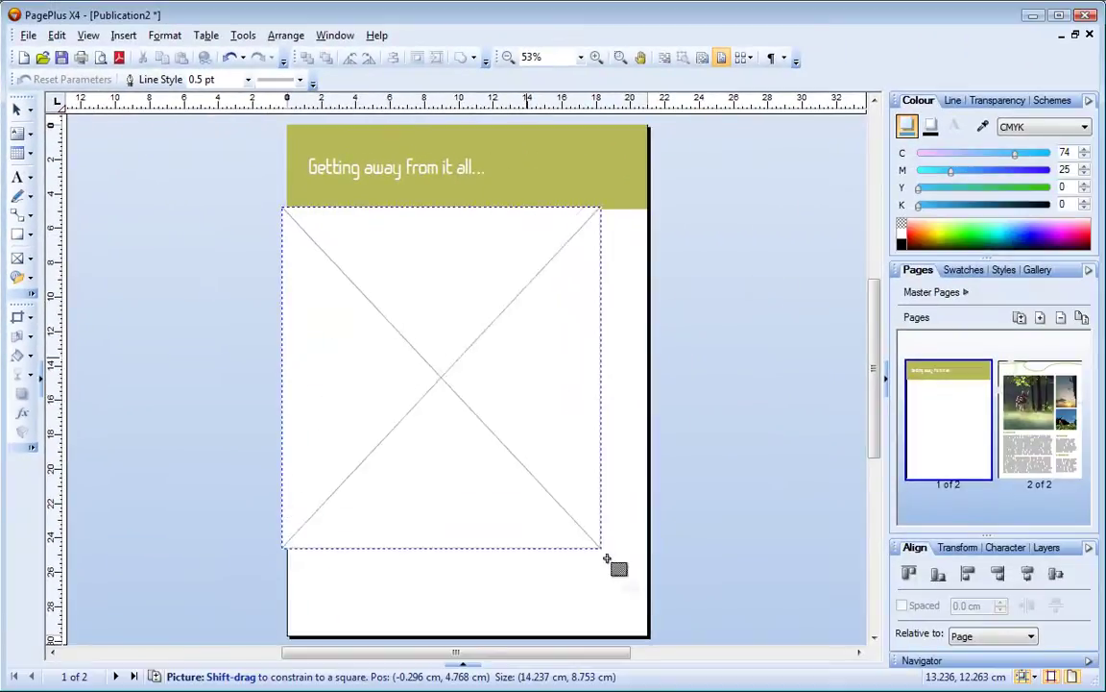
Step: Fill the cover frame with the rainbow mountain photo from the Media Bar
left_click(463, 664)
left_click_drag(182, 615, 448, 346)
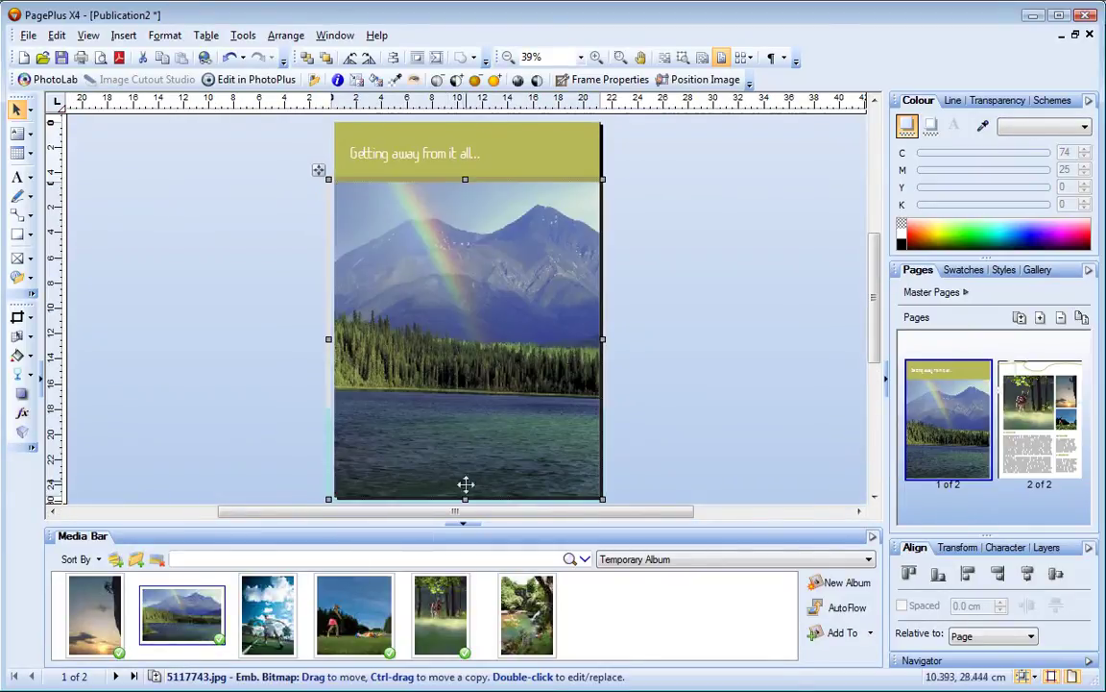
left_click(463, 523)
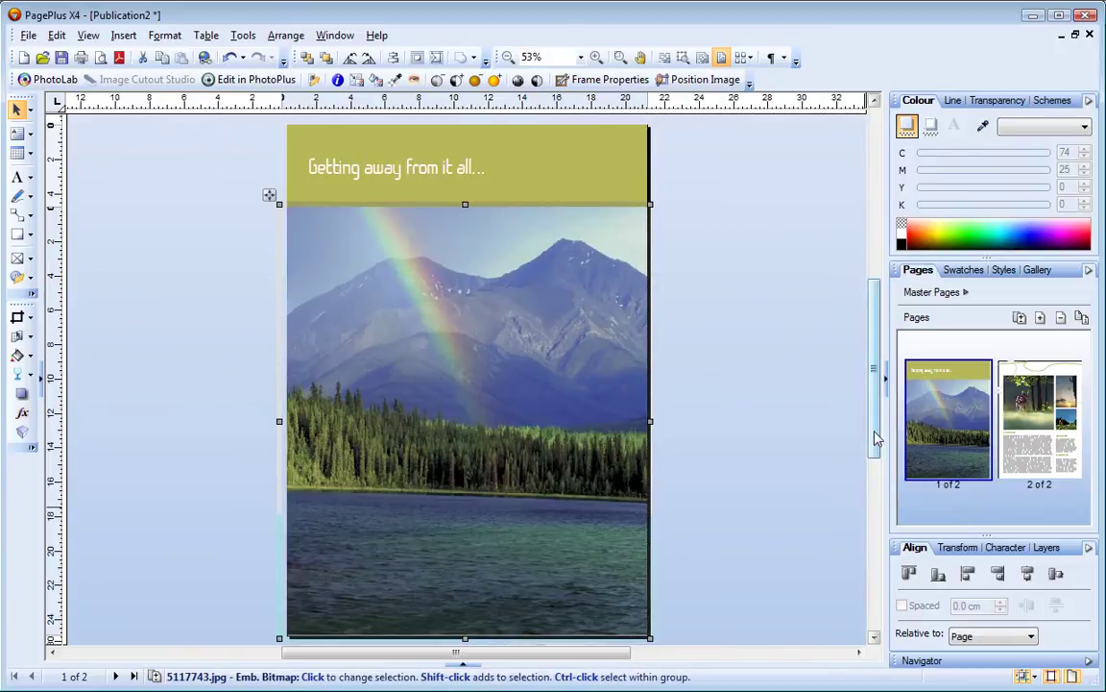
Step: Shift the mountain photo left within its frame and increase its contrast
left_click(874, 637)
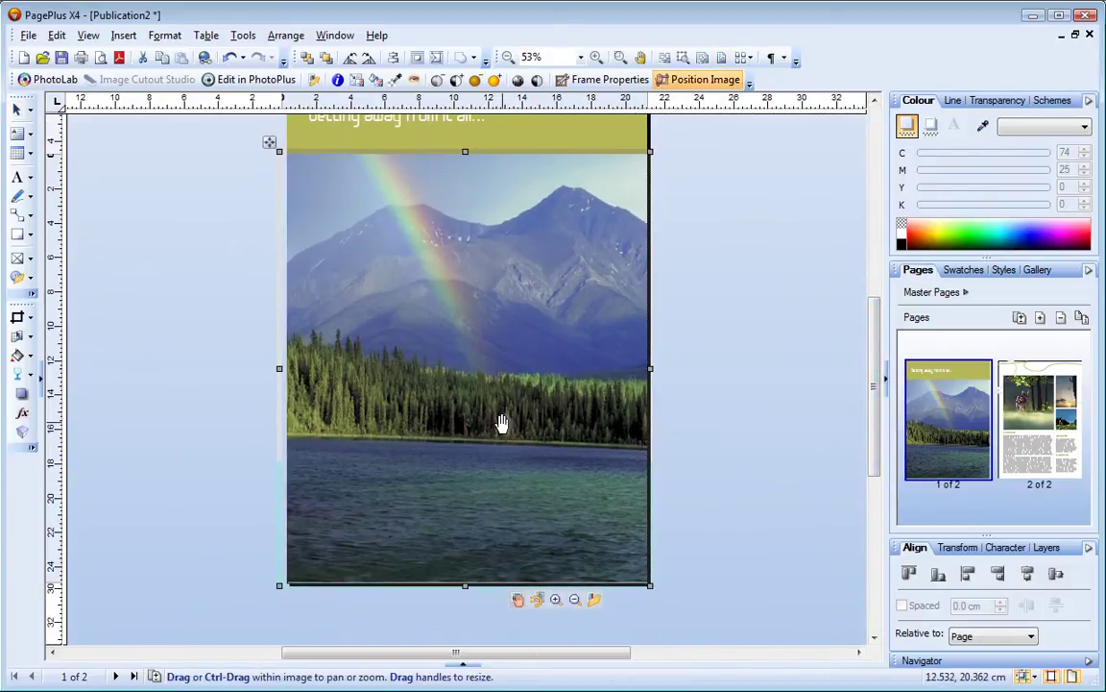
left_click_drag(501, 420, 452, 422)
left_click_drag(872, 410, 871, 376)
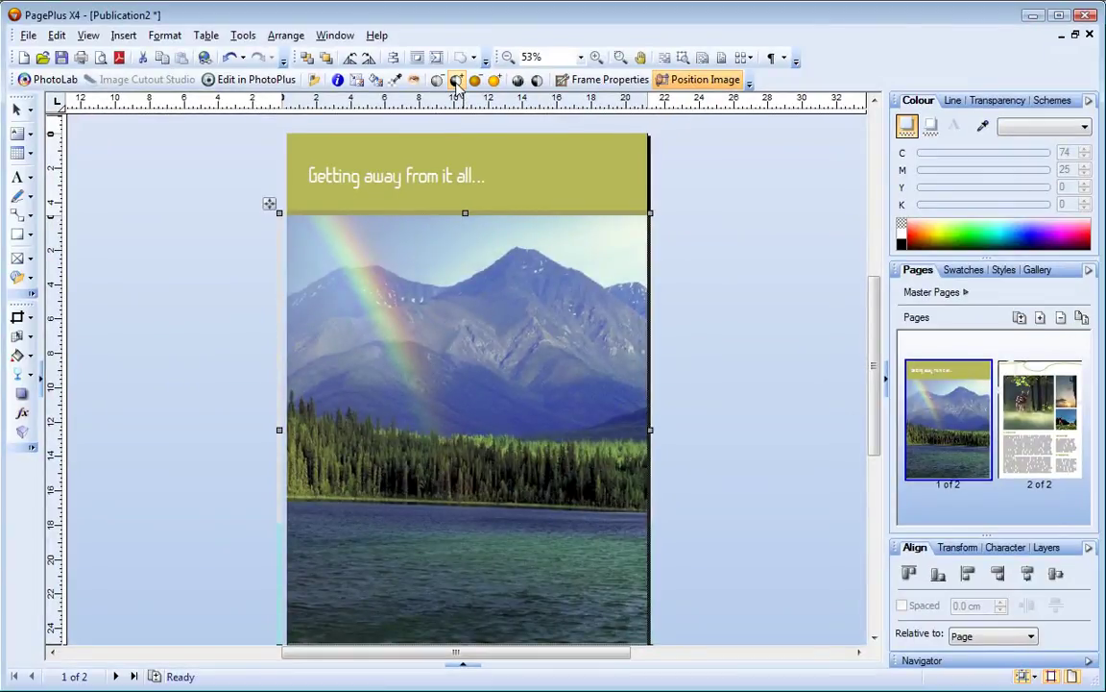
left_click(457, 82)
left_click(458, 85)
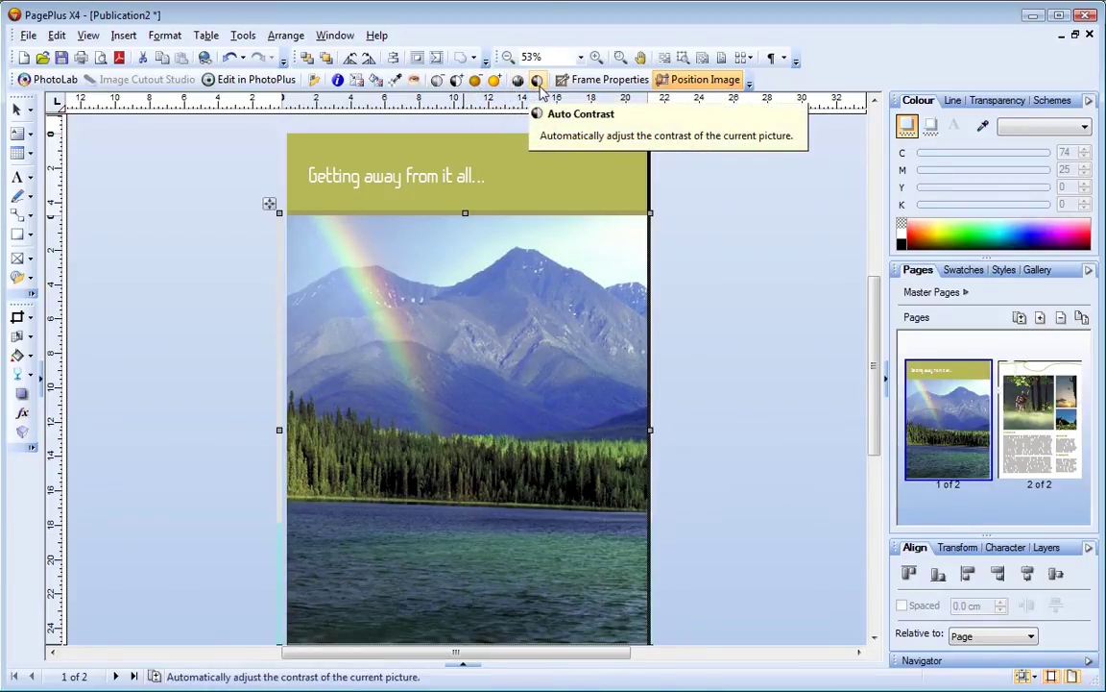
Step: Place a bird from the Gallery's Silhouettes category on the cover title, shrunk to about half size
left_click(727, 261)
left_click(1045, 271)
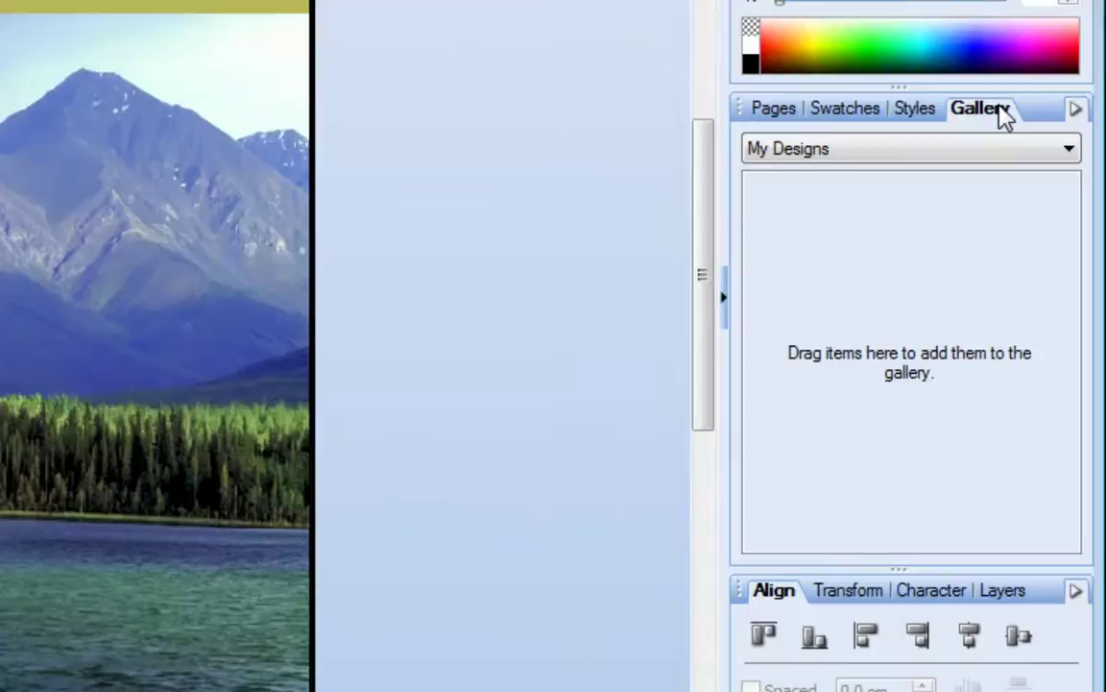
left_click(1084, 293)
left_click(979, 352)
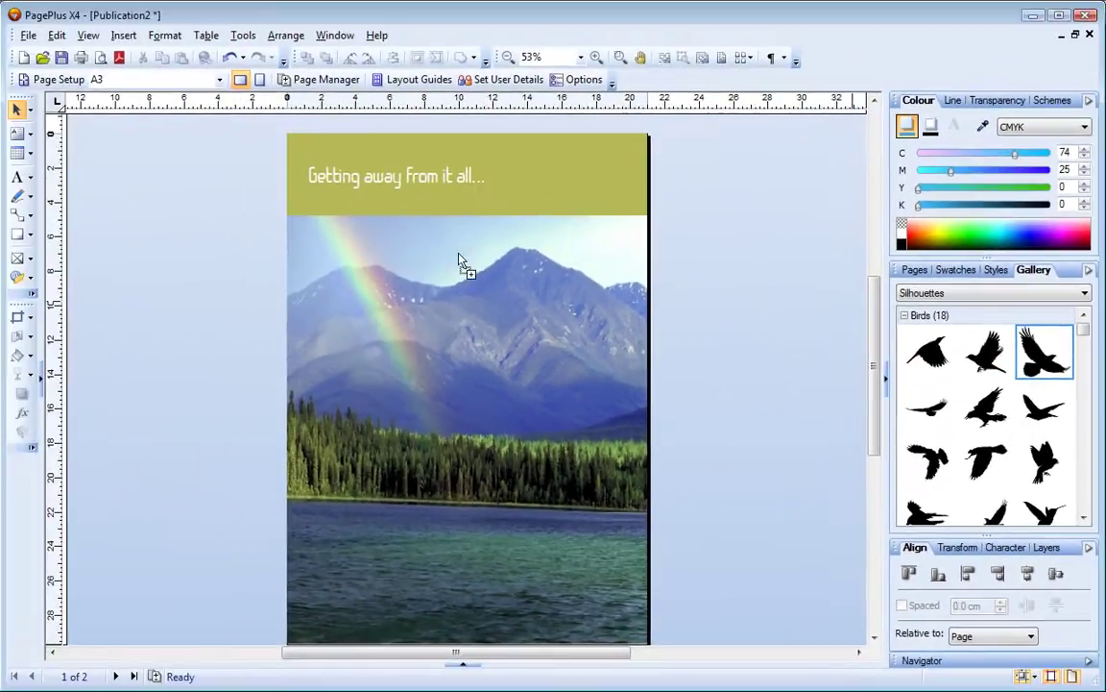
left_click_drag(999, 293, 305, 171)
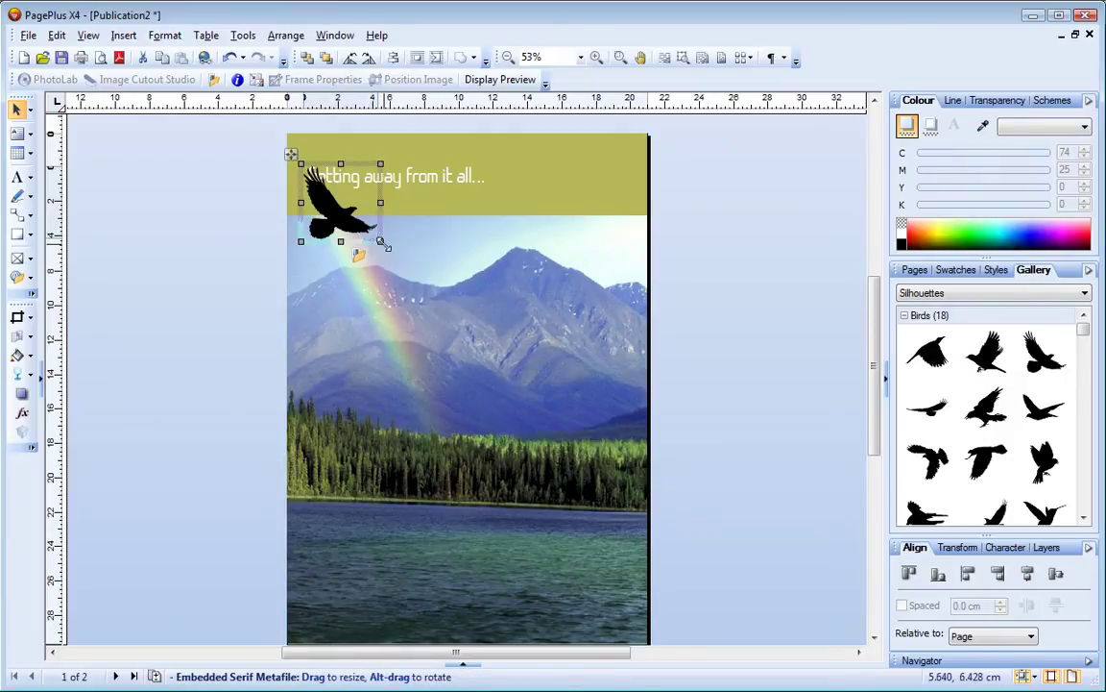
left_click_drag(380, 241, 347, 209)
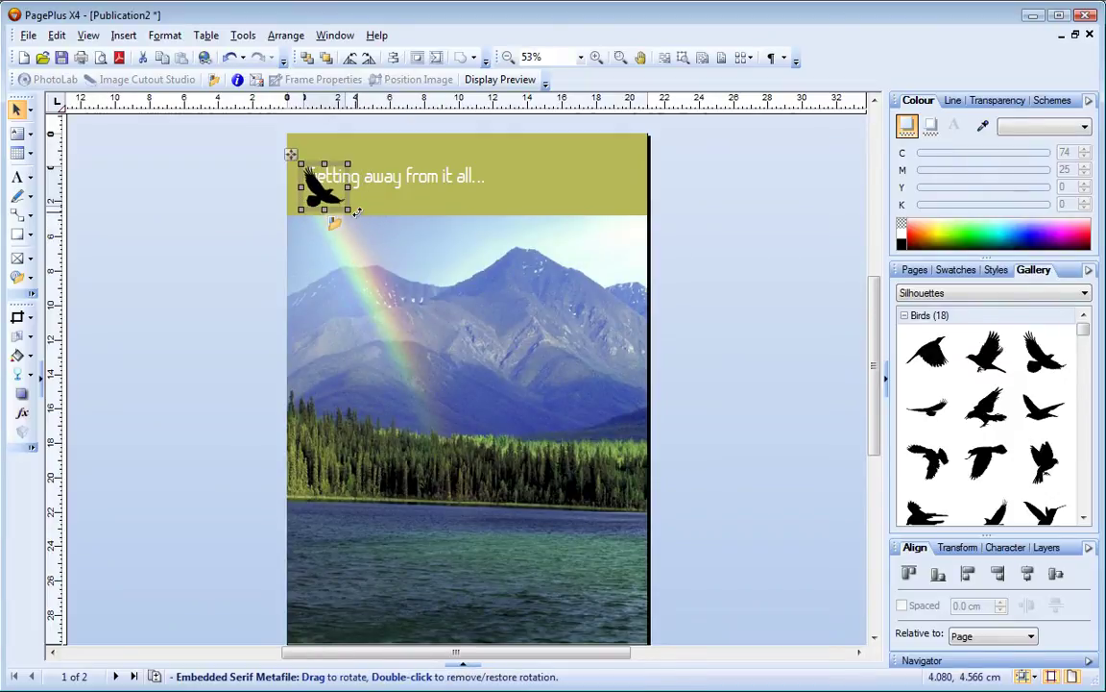
Step: Recolour the bird pale yellow with Scheme Colour 4 and nudge it slightly up-left
left_click(961, 270)
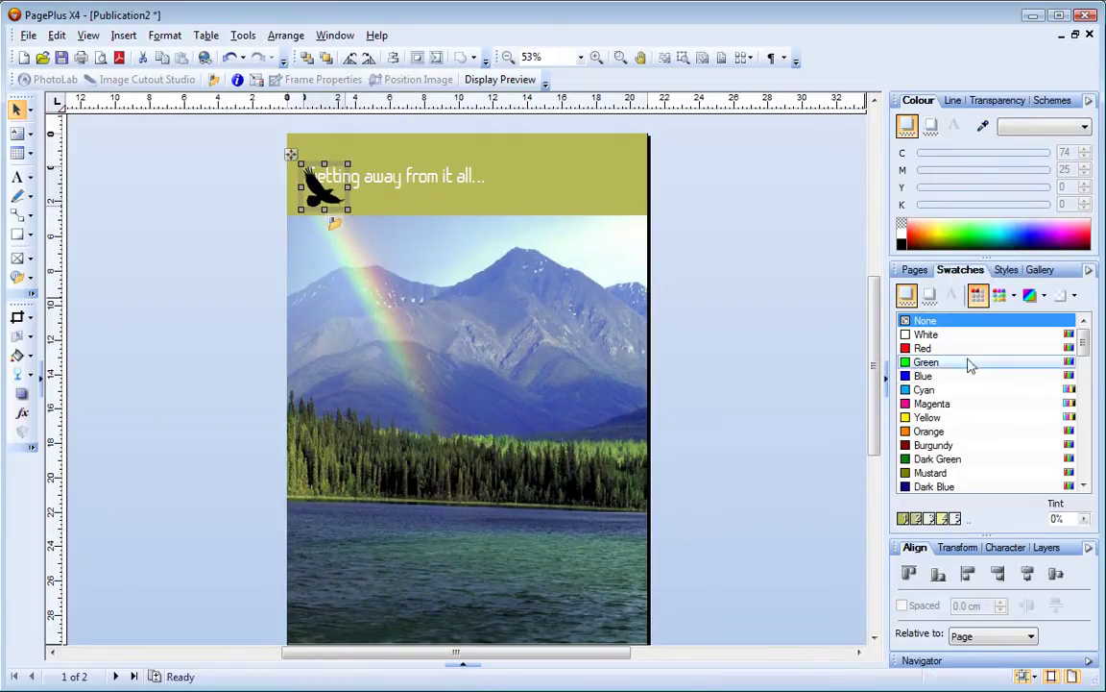
left_click(943, 519)
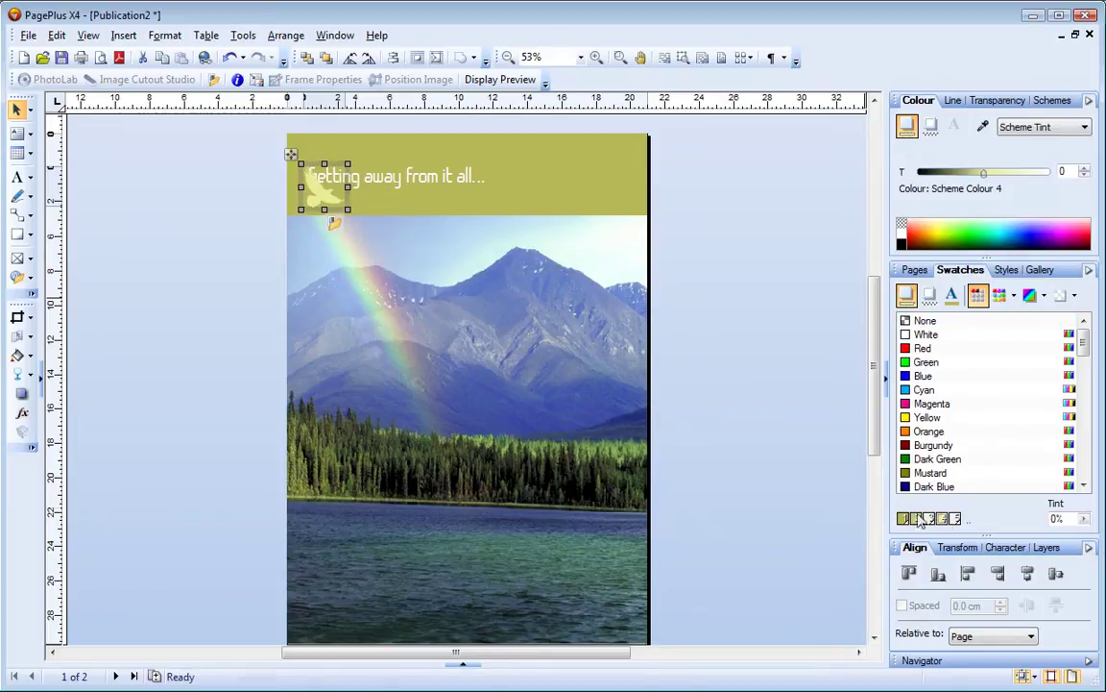
left_click_drag(312, 163, 308, 153)
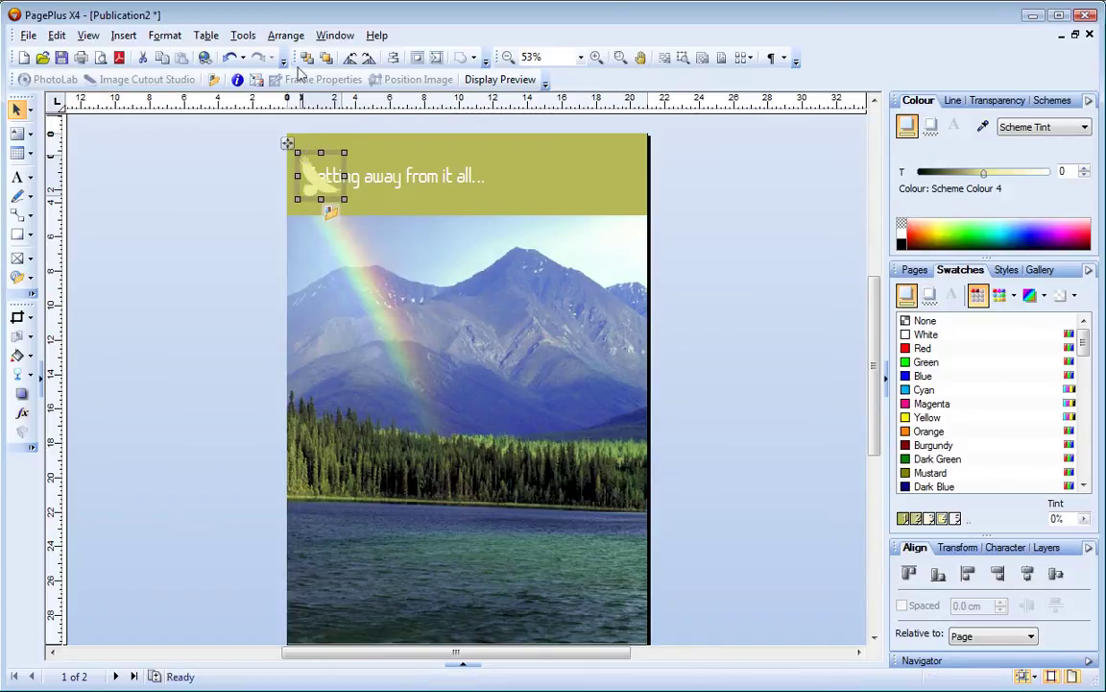
Step: Anchor the bird inline as a character, middle-aligned with text, and shift the title frame left
left_click(286, 36)
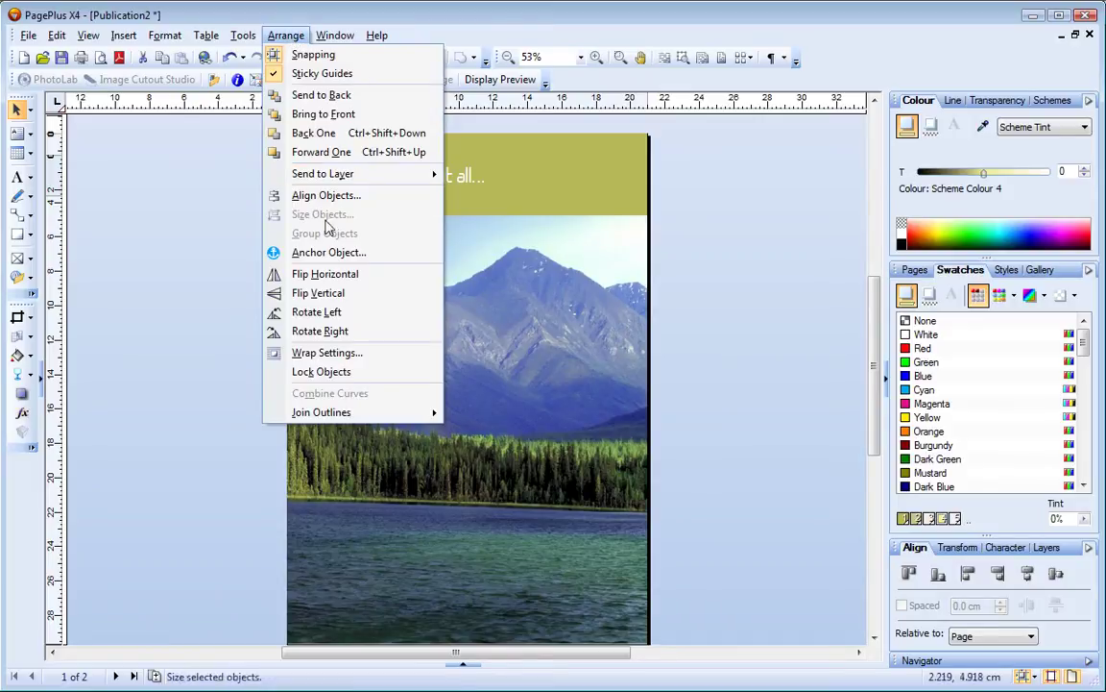
left_click(329, 252)
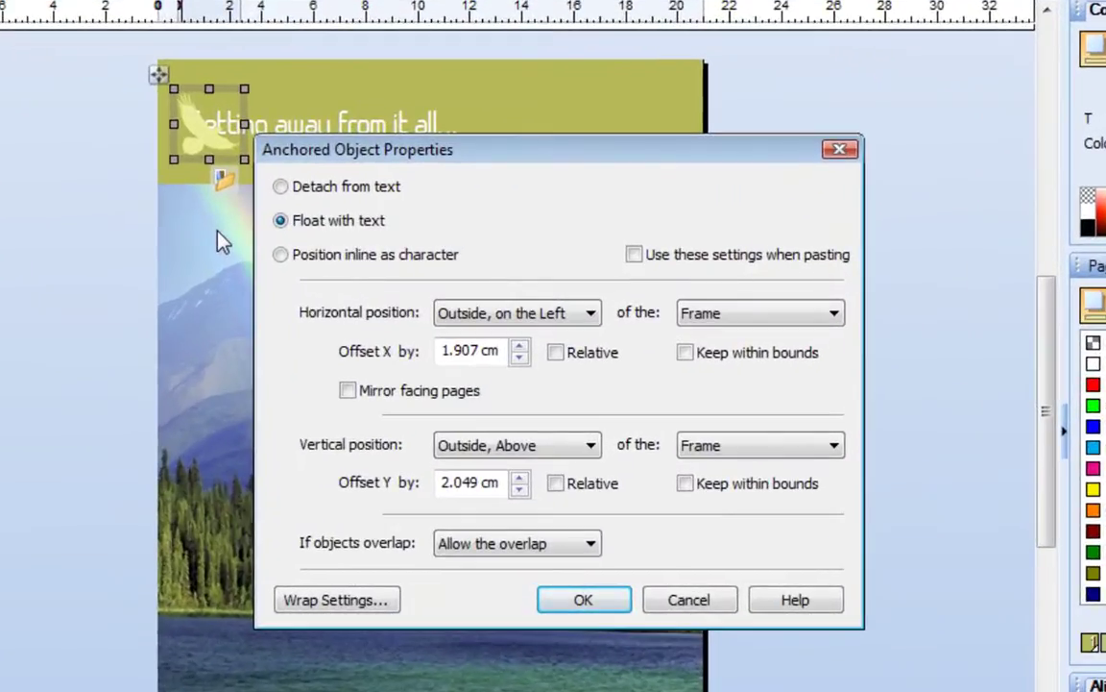
left_click(281, 254)
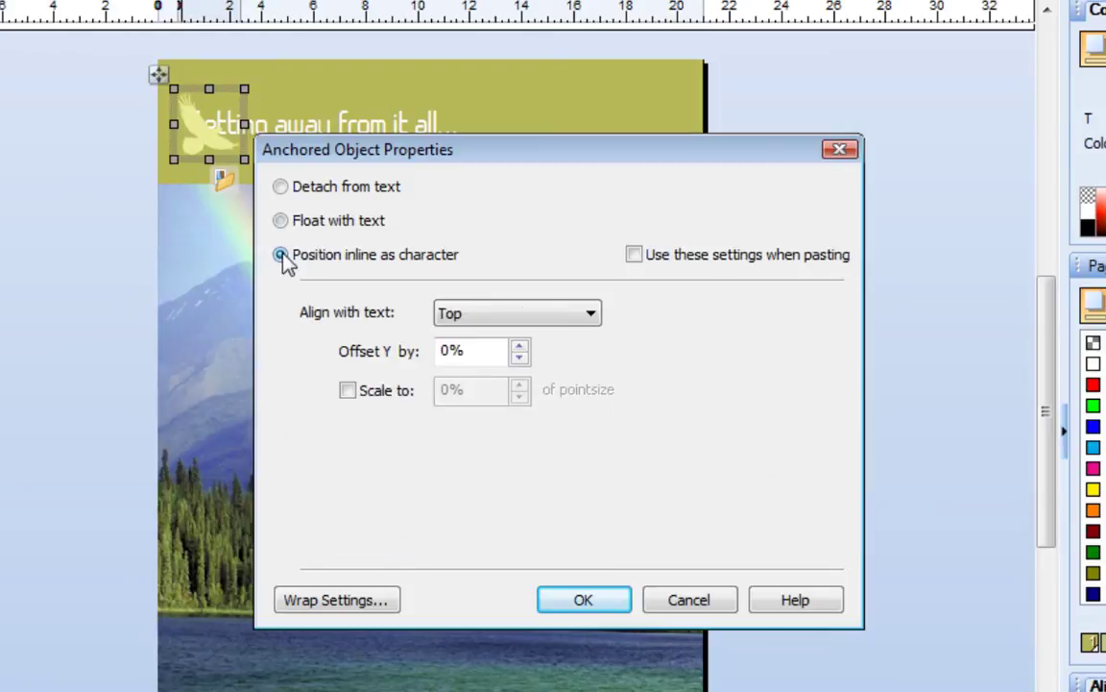
left_click(591, 317)
left_click(588, 353)
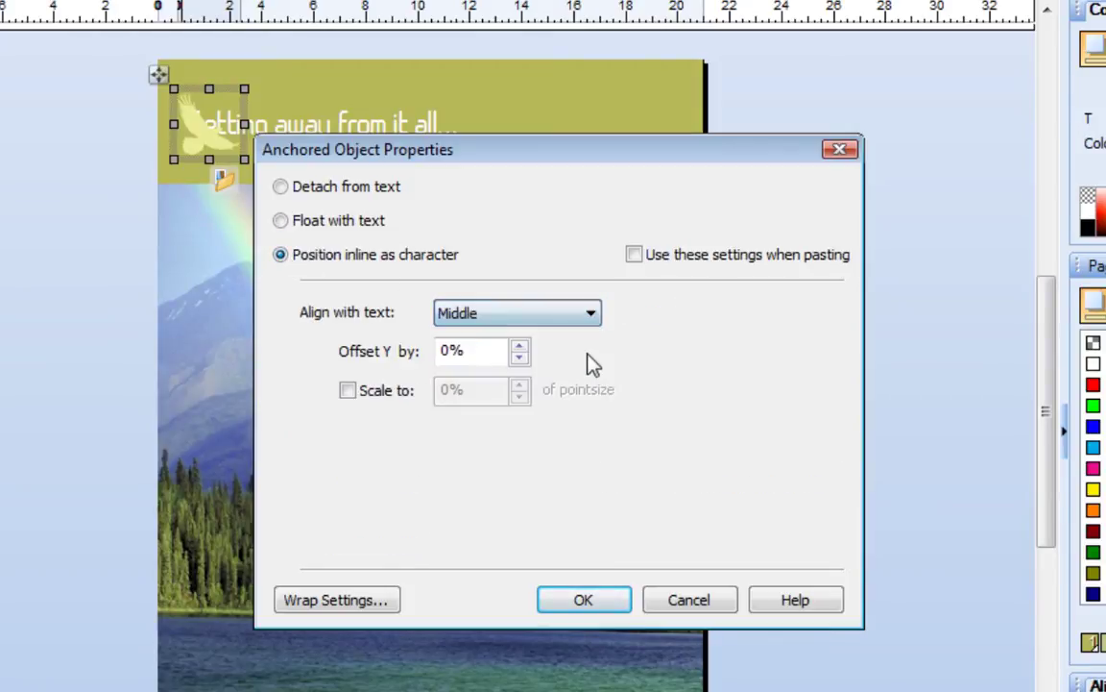
left_click(586, 603)
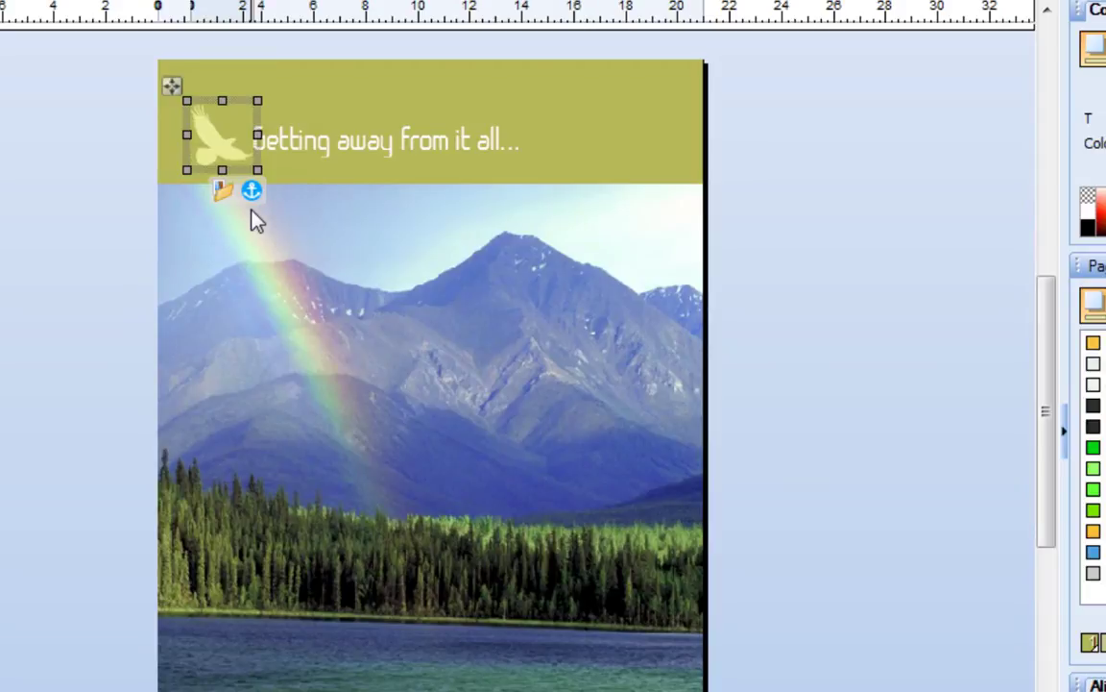
left_click(321, 144)
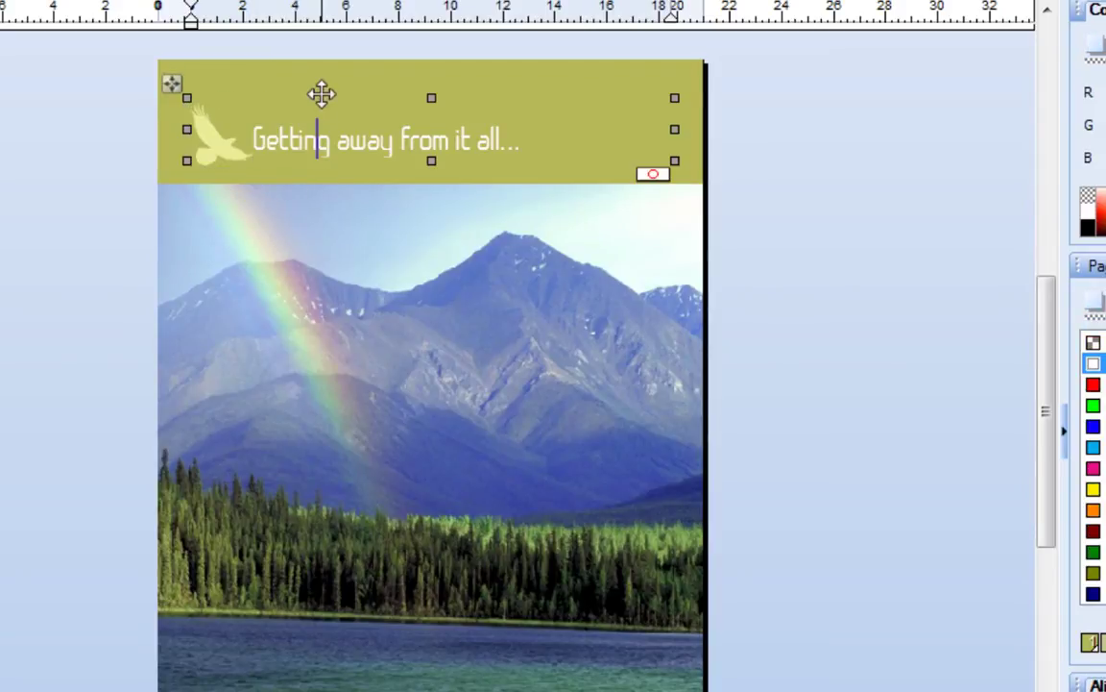
left_click_drag(321, 94, 300, 92)
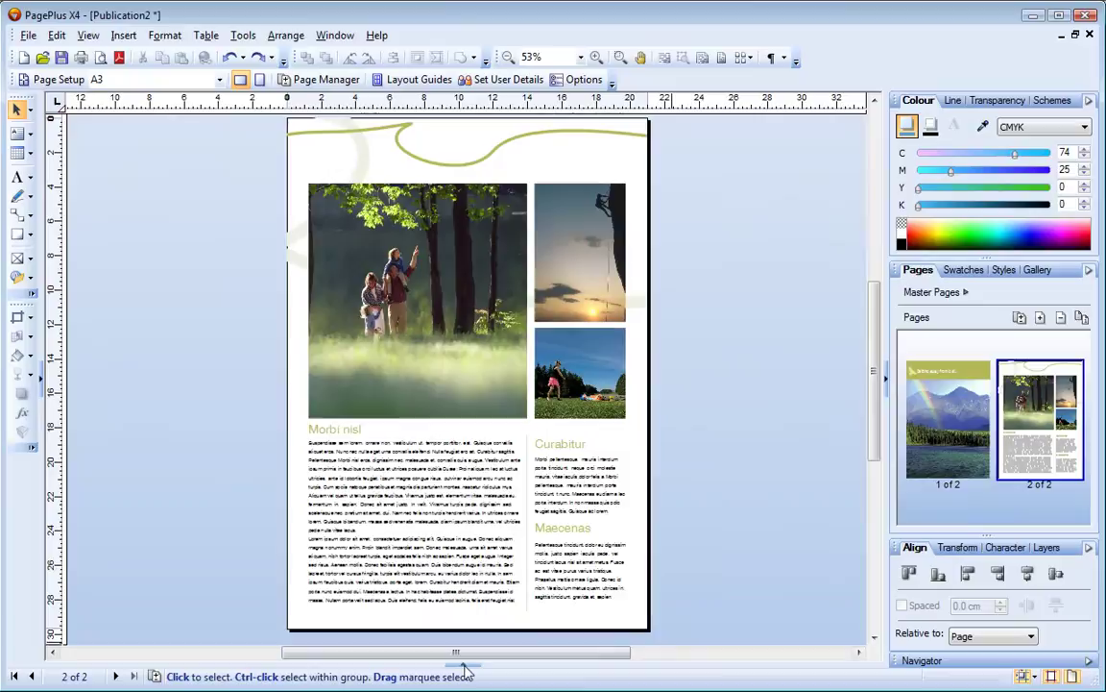
Step: Drop the tennis photo onto page 2, shrink it, and move it into the left Morbi nisl column
left_click(463, 665)
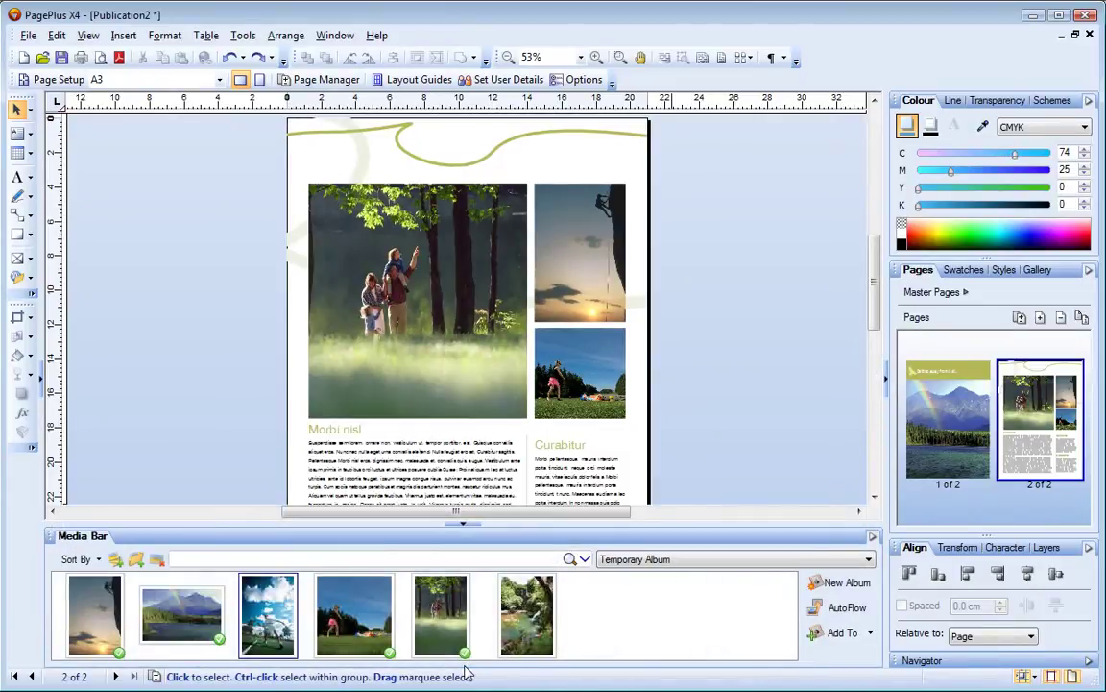
left_click_drag(466, 653, 429, 415)
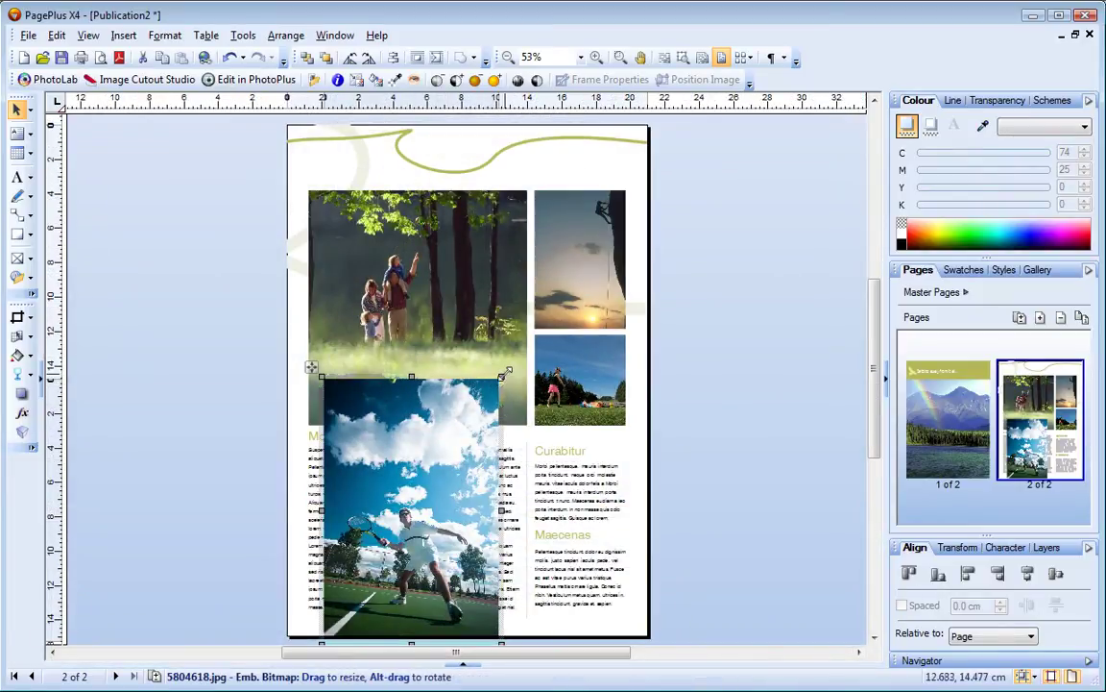
left_click_drag(500, 377, 429, 483)
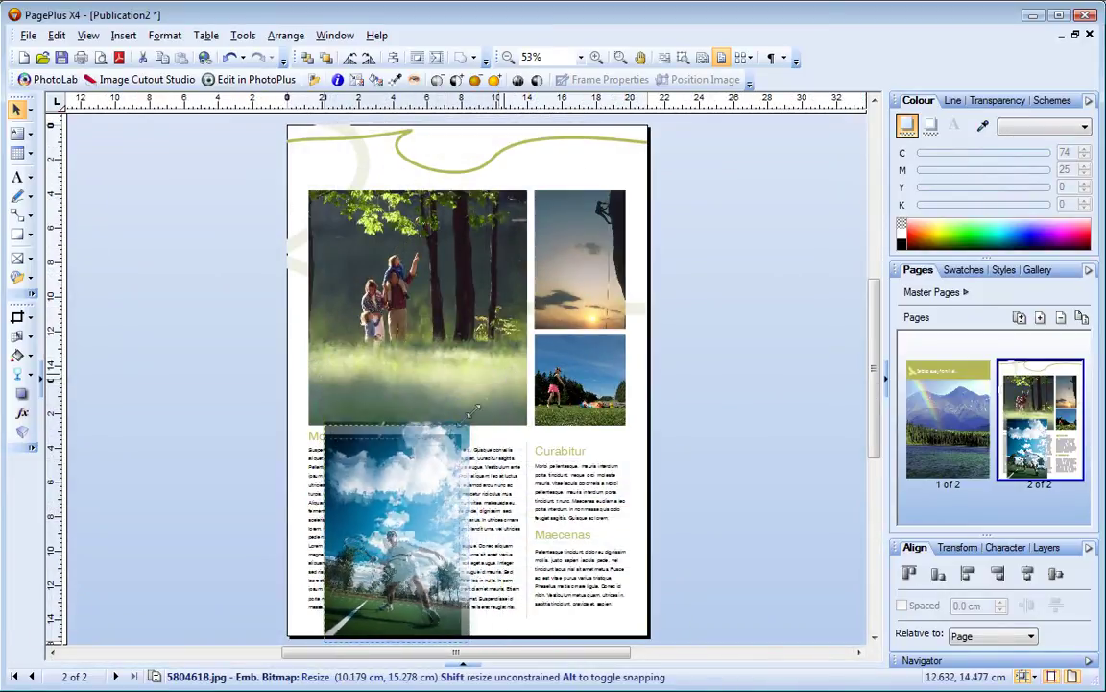
left_click_drag(427, 531, 412, 507)
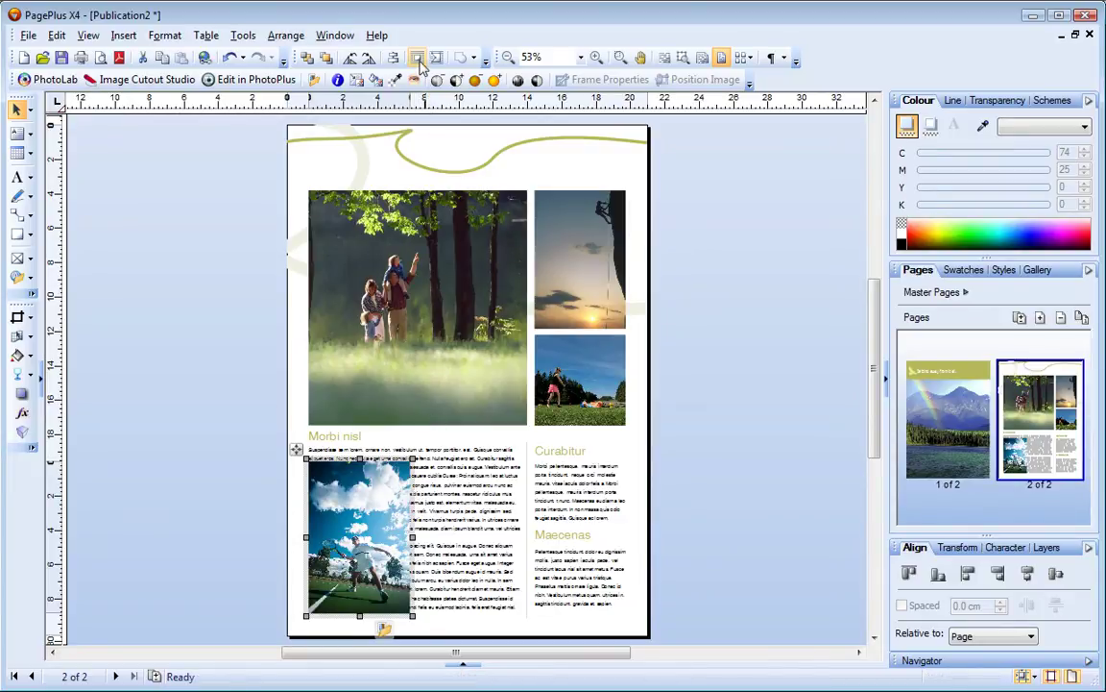
Step: Set the photo's text wrap to Tight, right side only, with 0.3 cm spacing on all sides
left_click(418, 60)
left_click(582, 252)
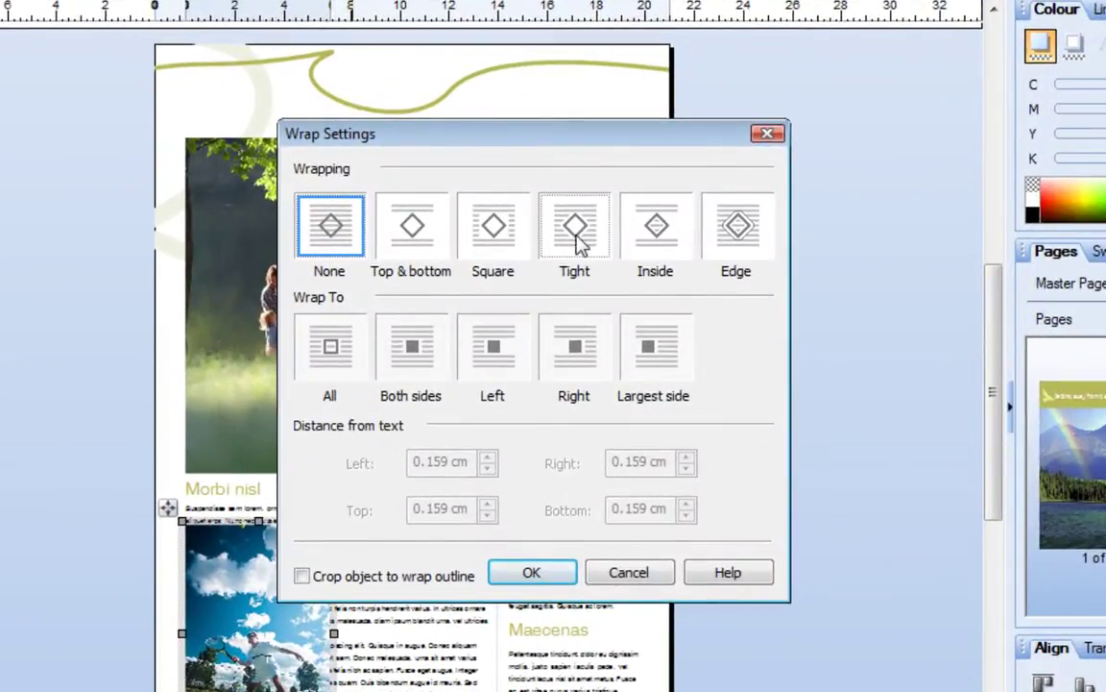
left_click(581, 384)
left_click_drag(475, 462, 418, 462)
type(".3")
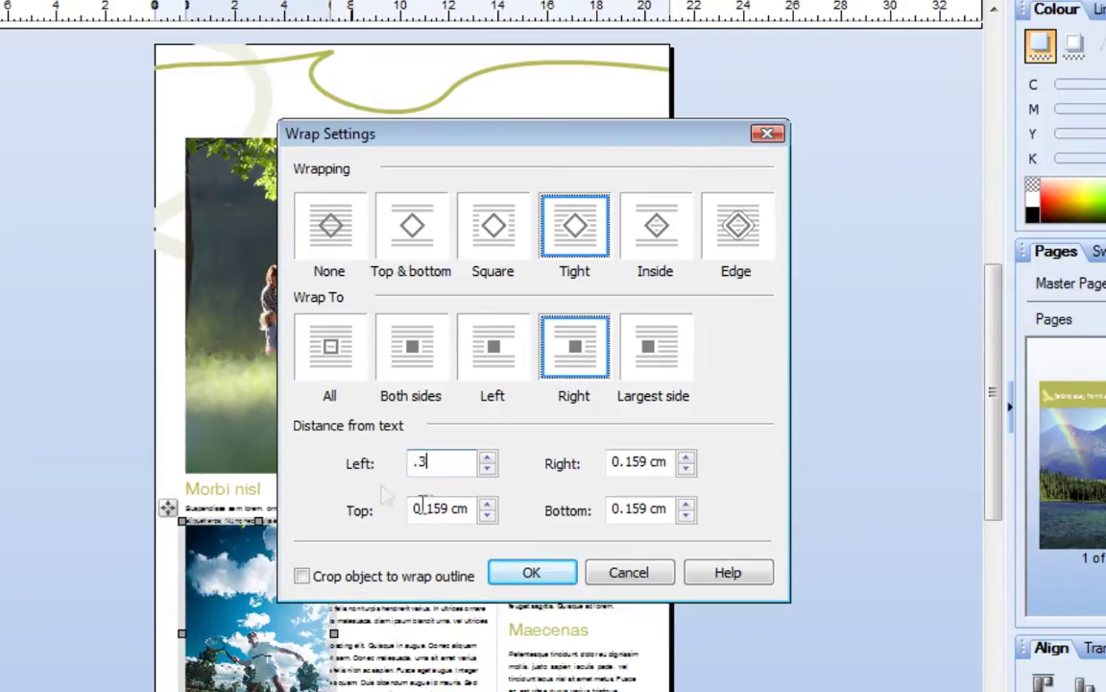
left_click_drag(472, 509, 413, 510)
type(".3")
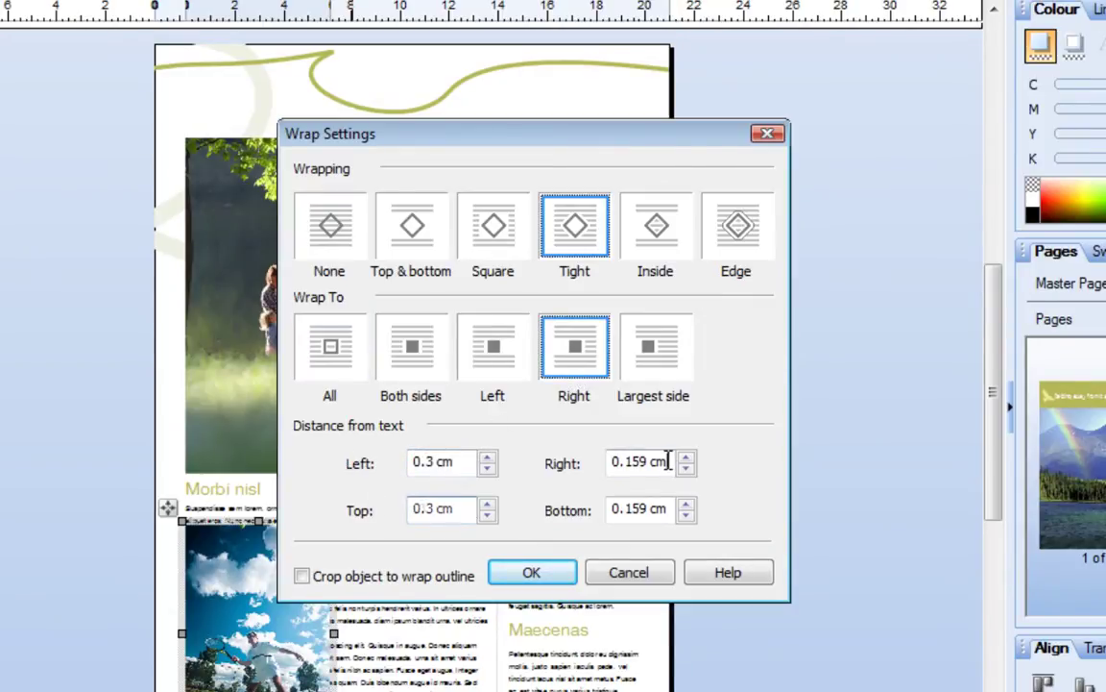
left_click_drag(670, 461, 612, 462)
type(".")
left_click_drag(672, 509, 572, 511)
type(".3")
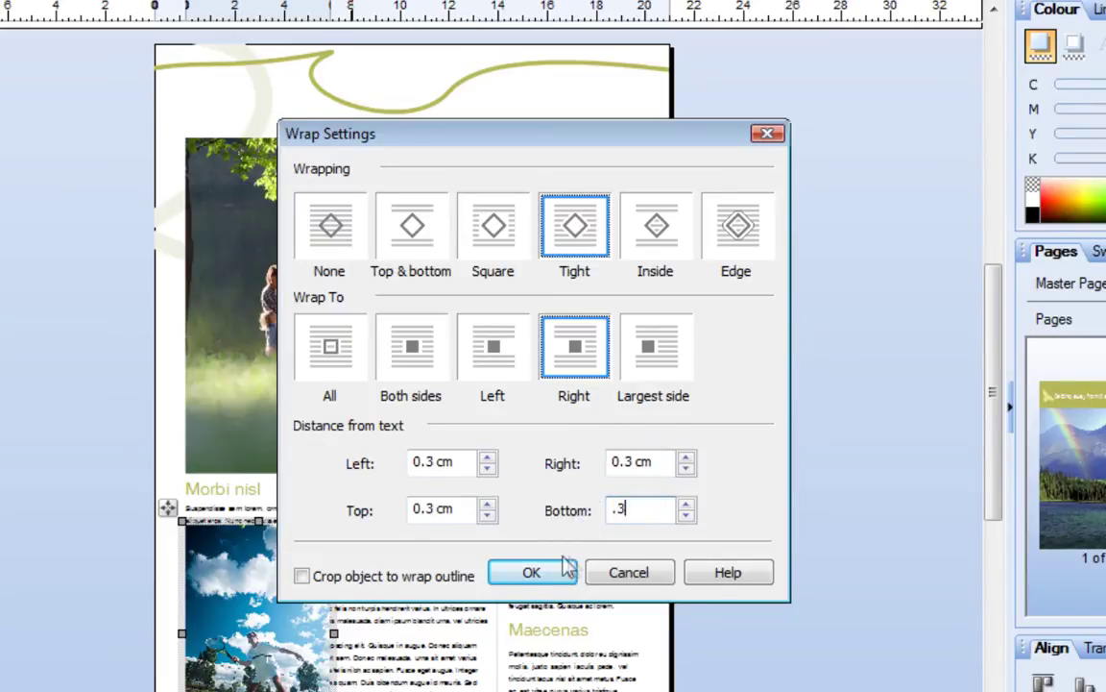
left_click(565, 571)
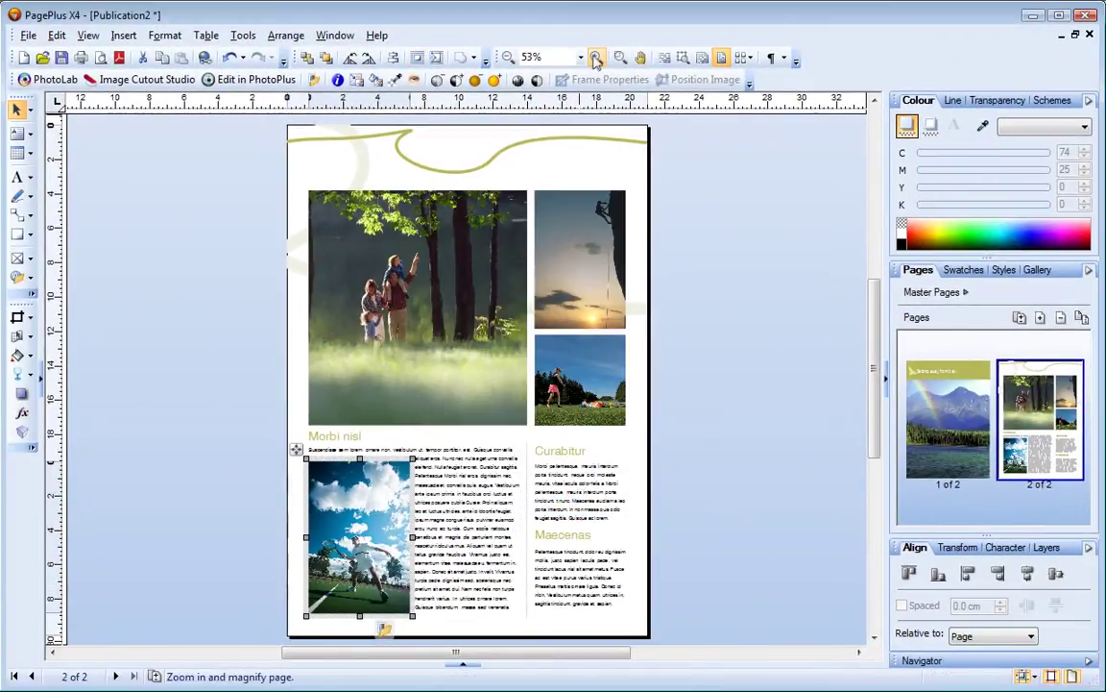
Step: Zoom in and shrink the tennis photo slightly by dragging a corner inward
left_click(595, 59)
left_click(595, 59)
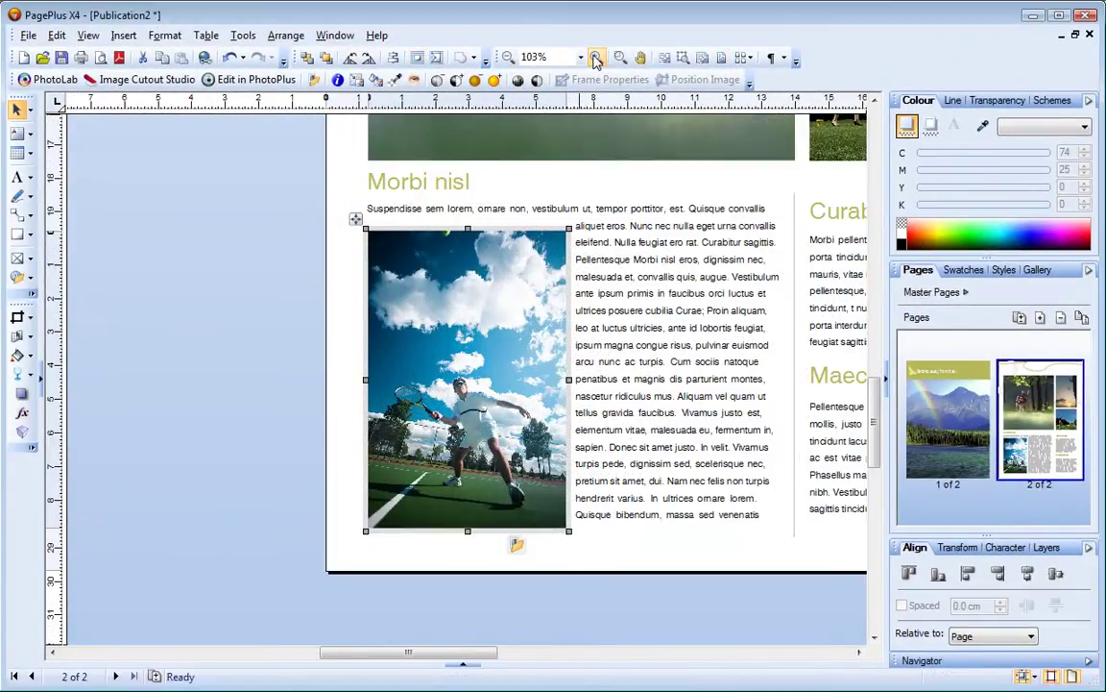
left_click_drag(569, 229, 542, 261)
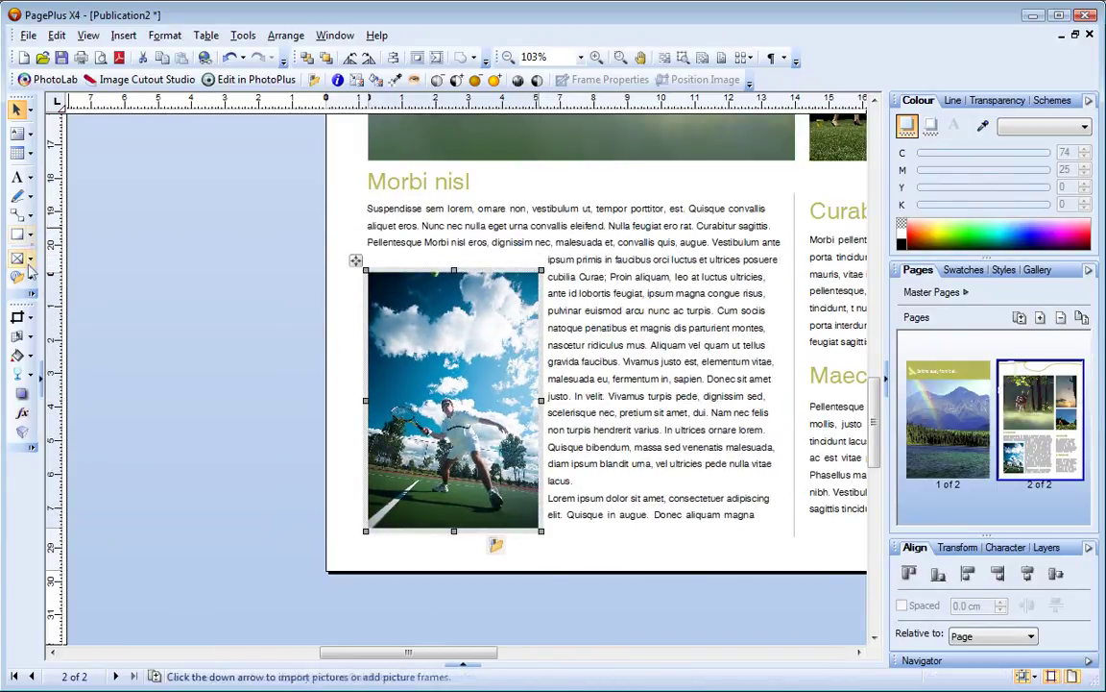
Step: Square-crop the tennis photo's right and top edges, then recentre the player within the crop
left_click(17, 317)
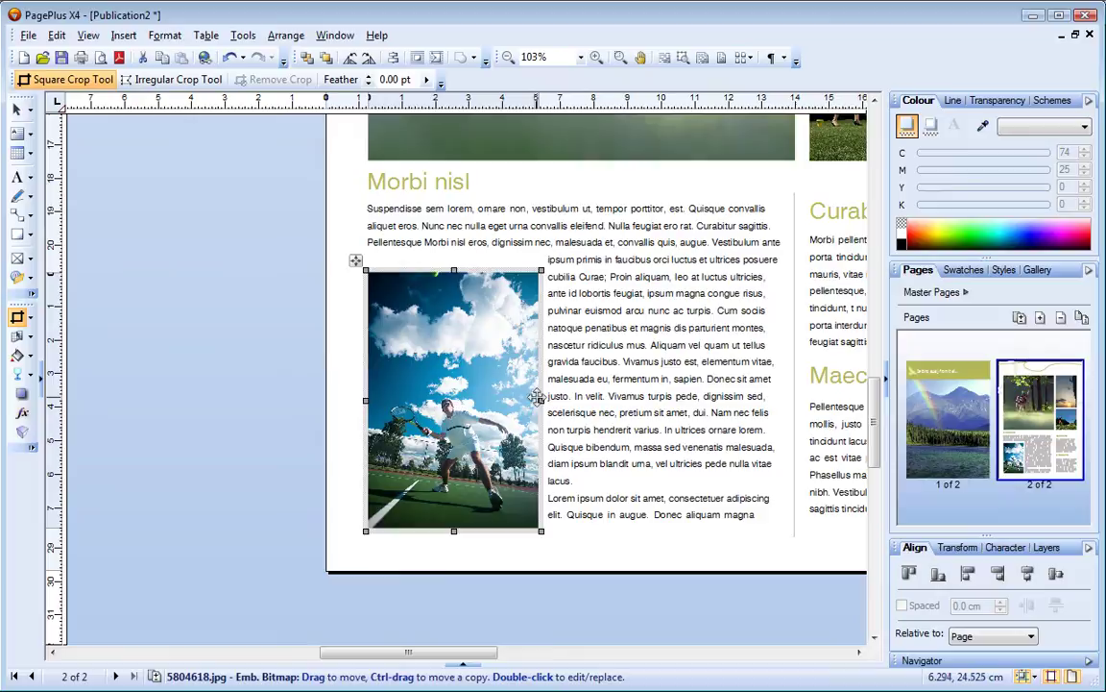
left_click_drag(538, 400, 526, 399)
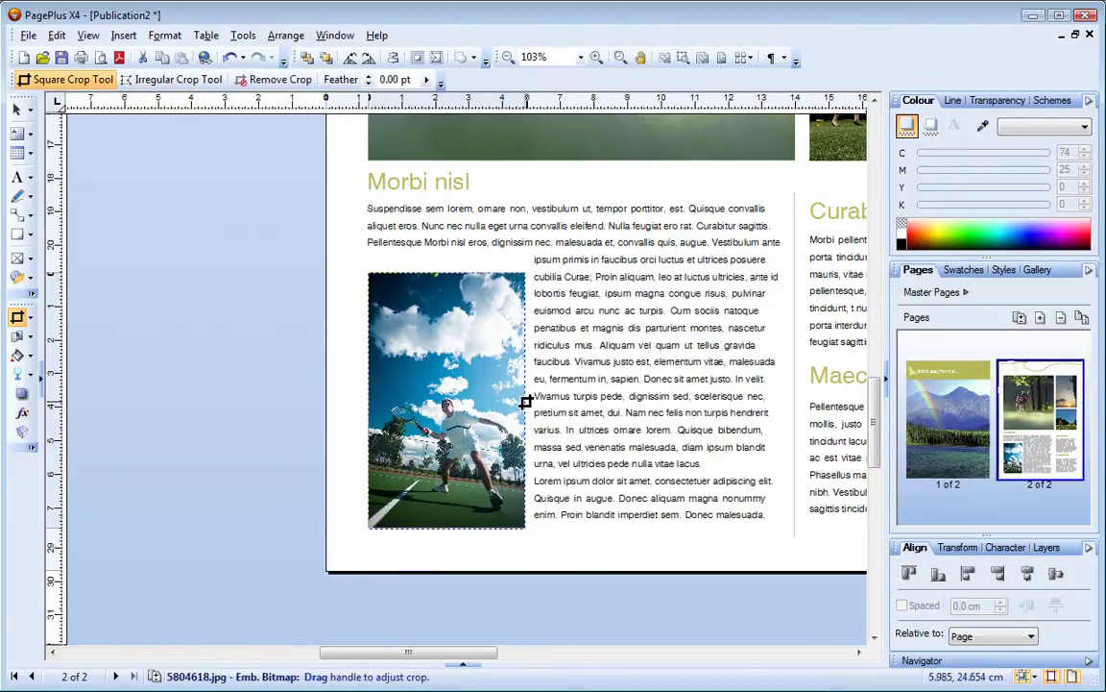
left_click_drag(445, 271, 445, 287)
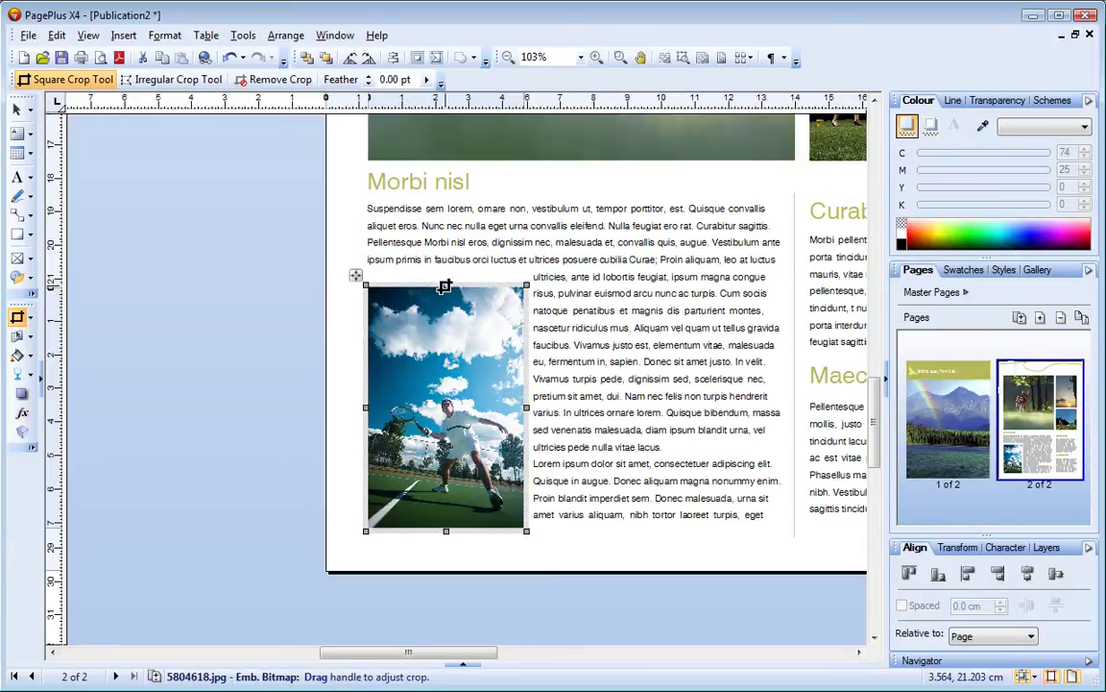
left_click_drag(446, 344, 443, 357)
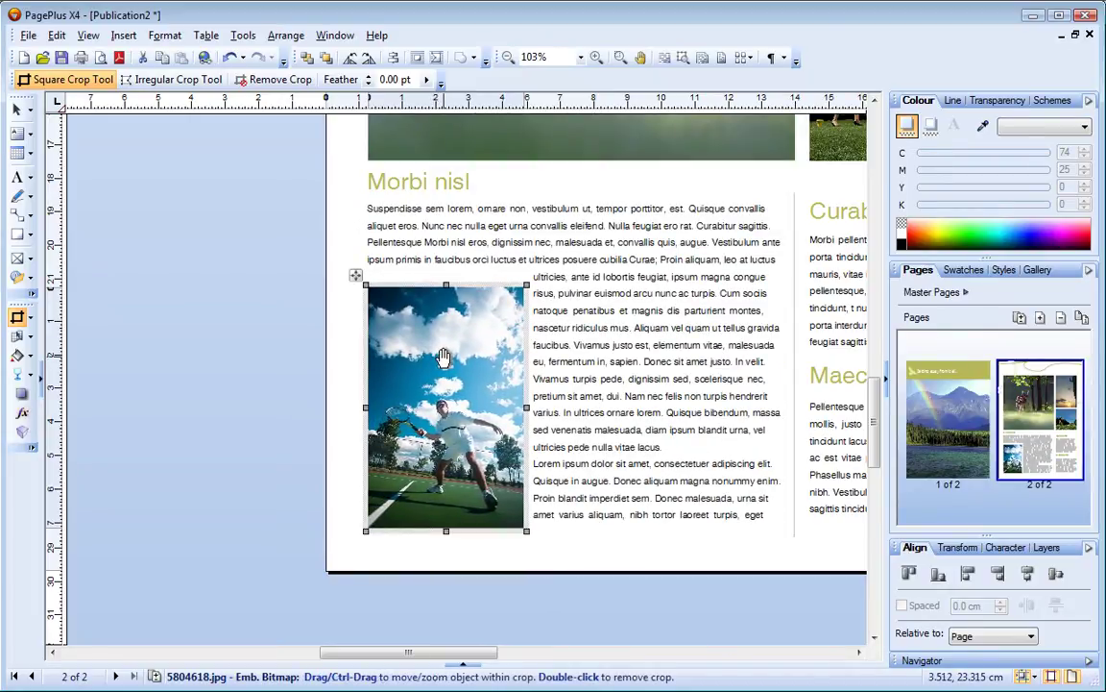